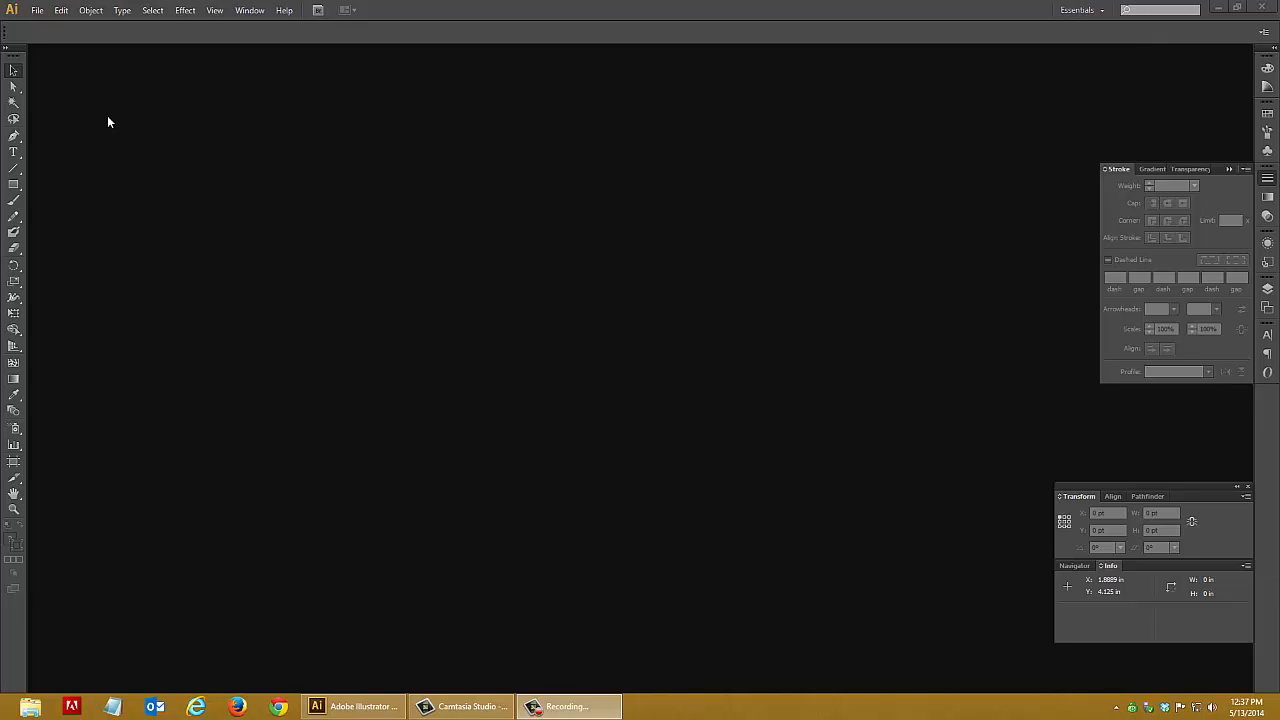
- Create a new one-artboard document named test0-1 in Letter size, 8.5 by 11 in
{"action": "left_click", "coordinate": [38, 12]}
{"action": "left_click", "coordinate": [58, 26]}
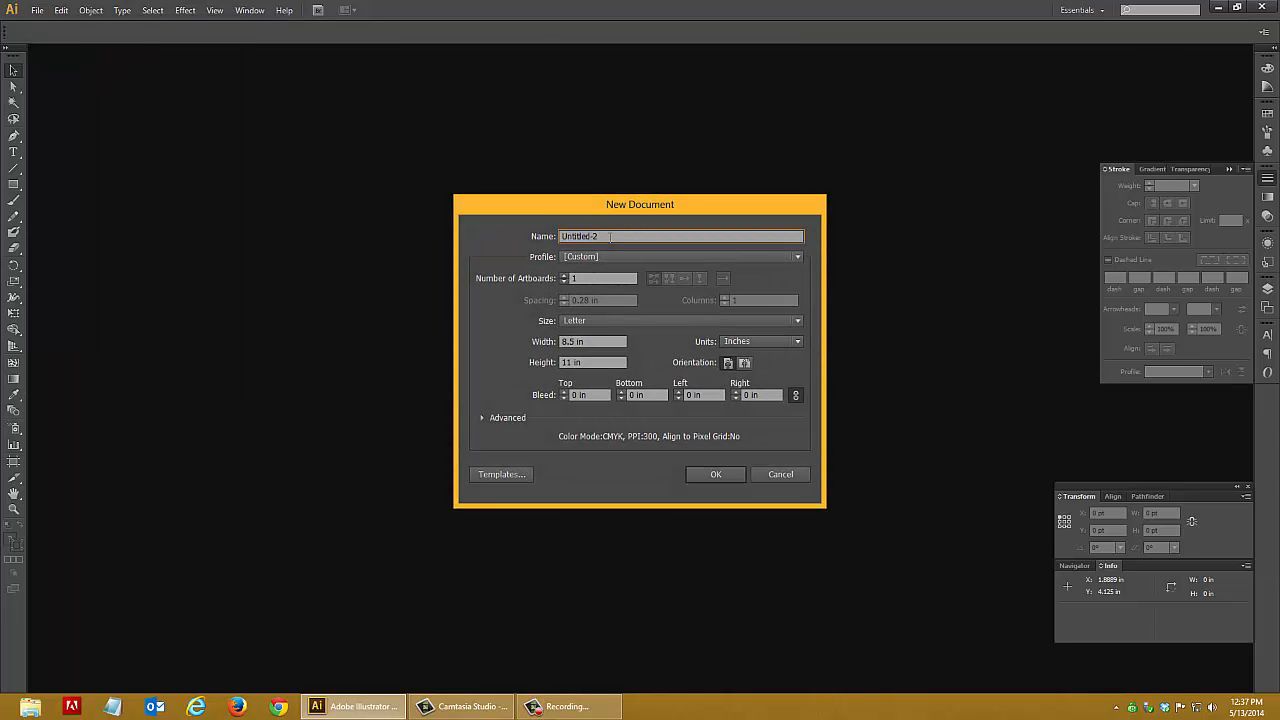
{"action": "type", "text": "test0-1"}
{"action": "left_click", "coordinate": [583, 322]}
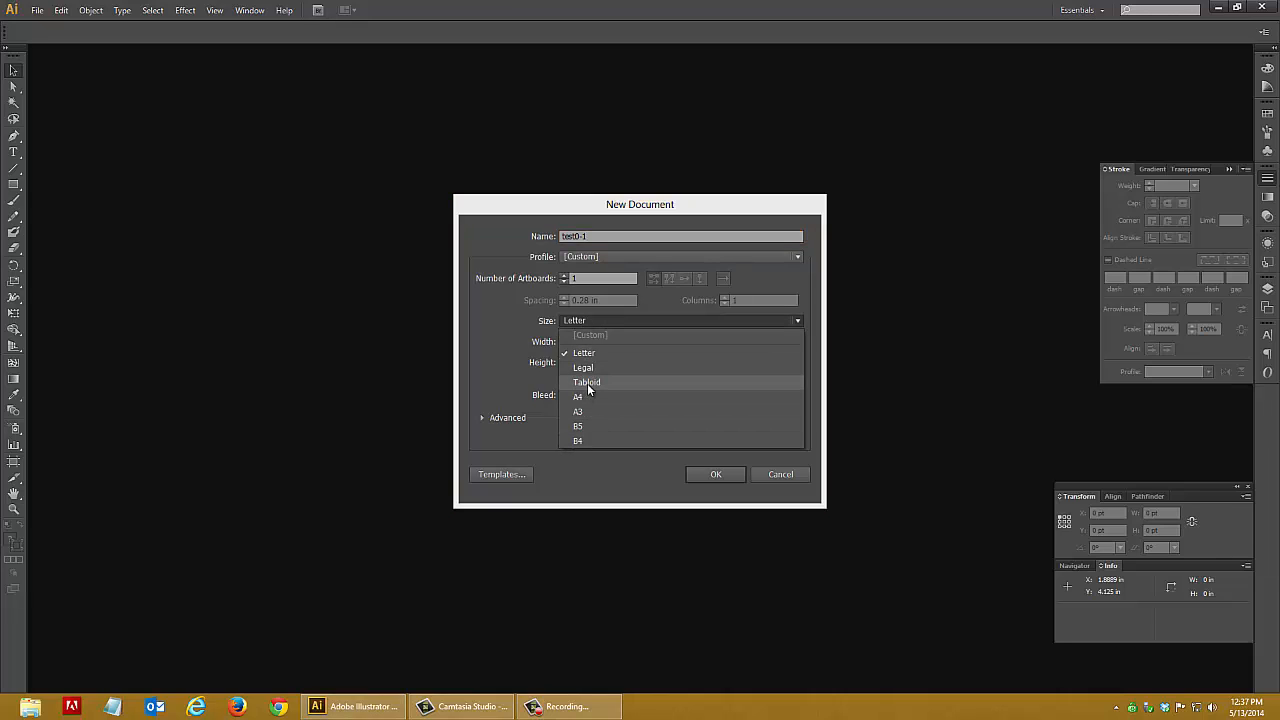
{"action": "left_click", "coordinate": [590, 355]}
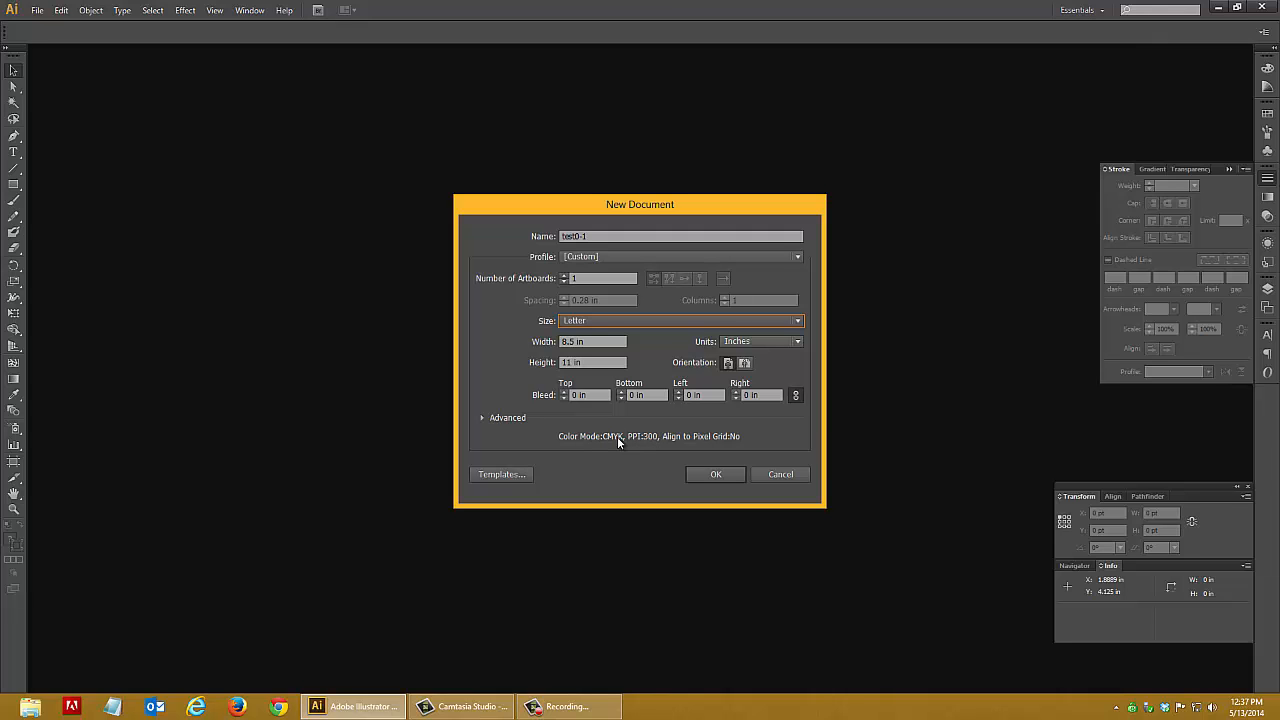
{"action": "left_click", "coordinate": [708, 477]}
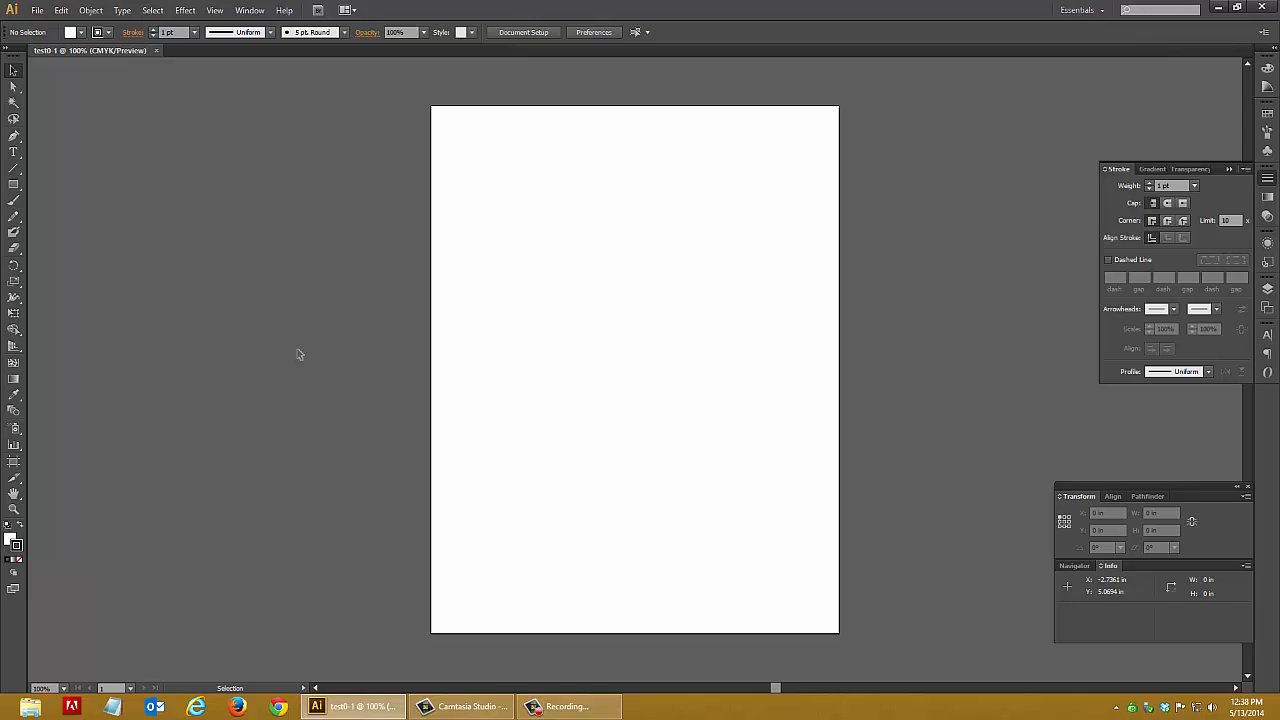
- Draw a square of about 2.57 in per side near the middle of the artboard with the Rectangle tool and deselect it
{"action": "left_click", "coordinate": [14, 184]}
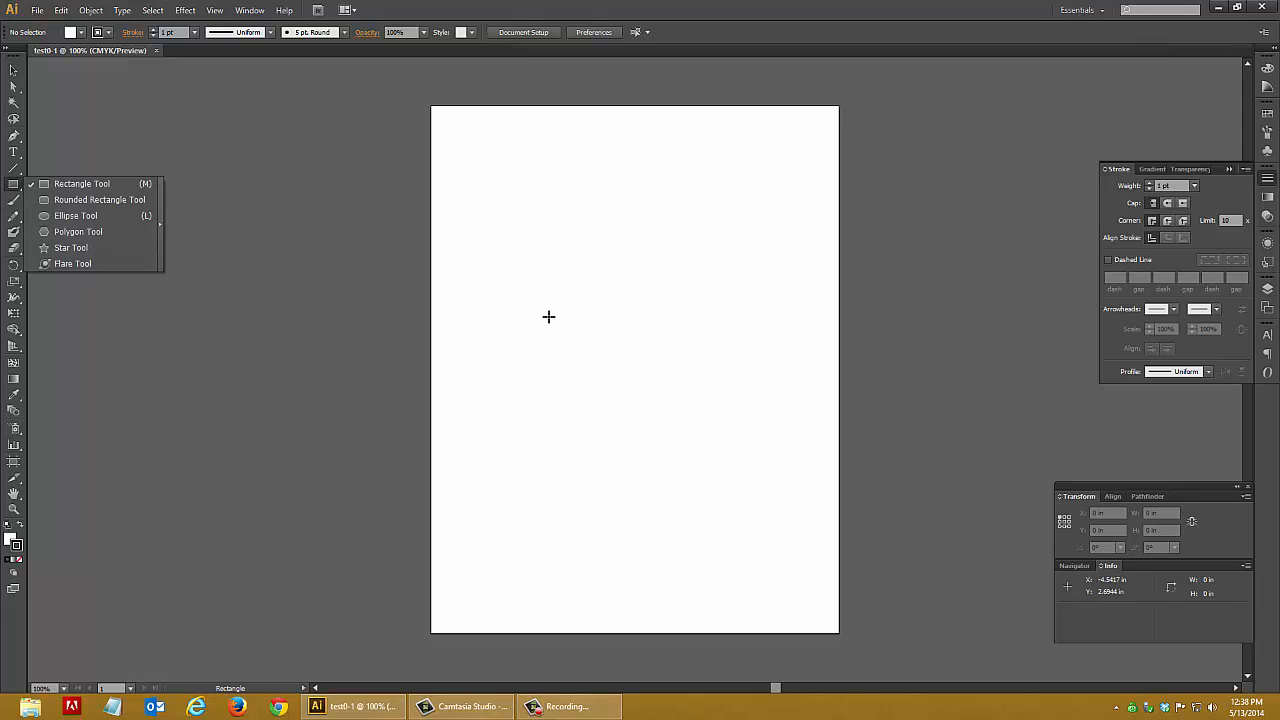
{"action": "left_click", "coordinate": [90, 186]}
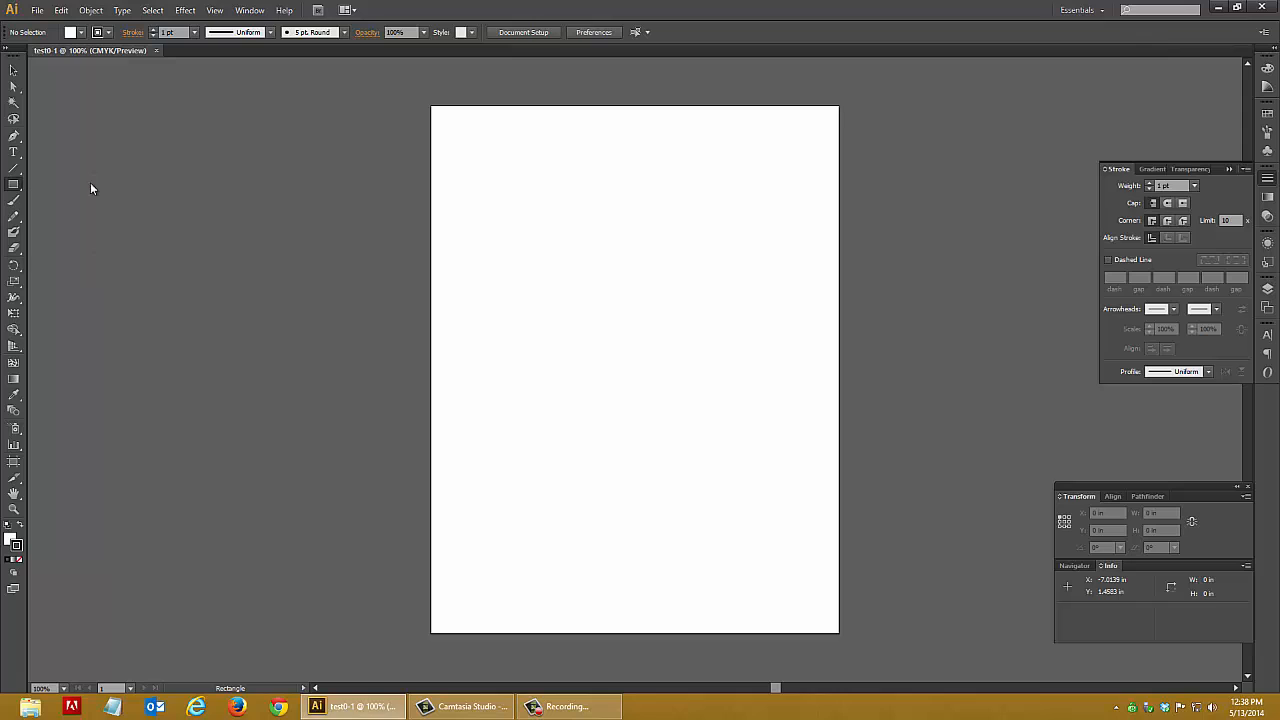
{"action": "left_click_drag", "start_coordinate": [529, 285], "coordinate": [638, 407]}
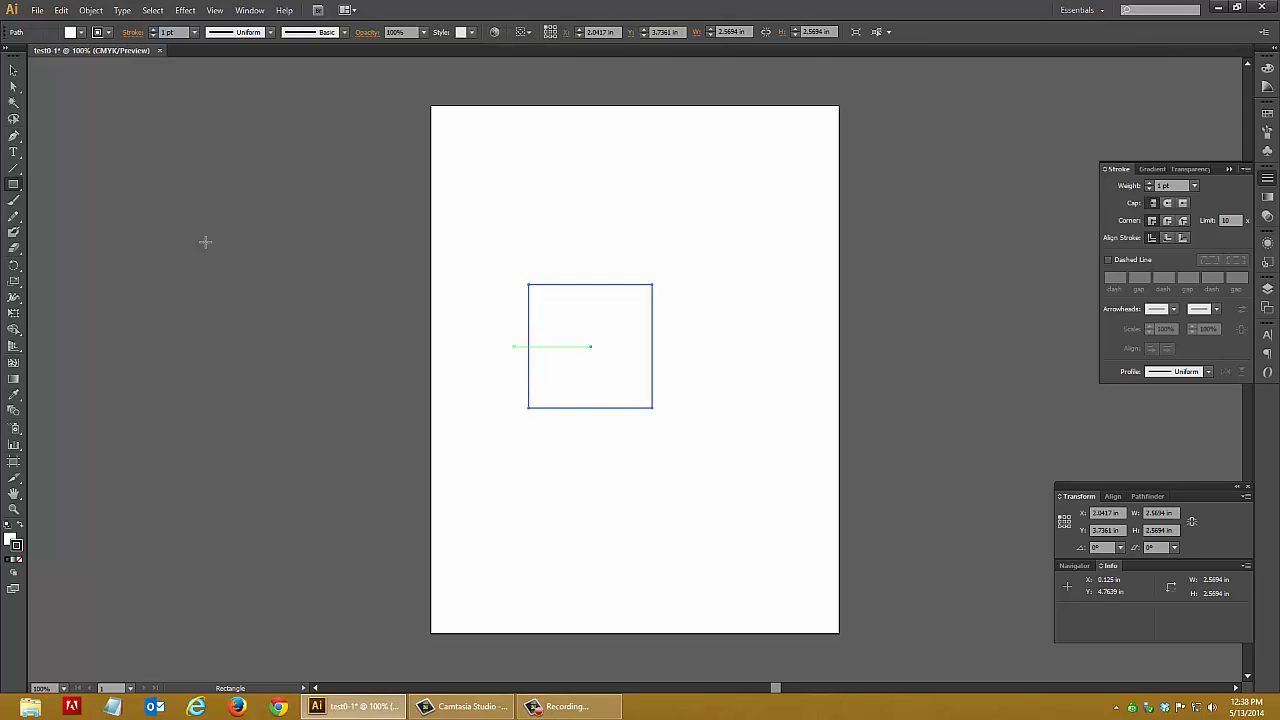
{"action": "left_click", "coordinate": [15, 72]}
{"action": "left_click", "coordinate": [759, 361]}
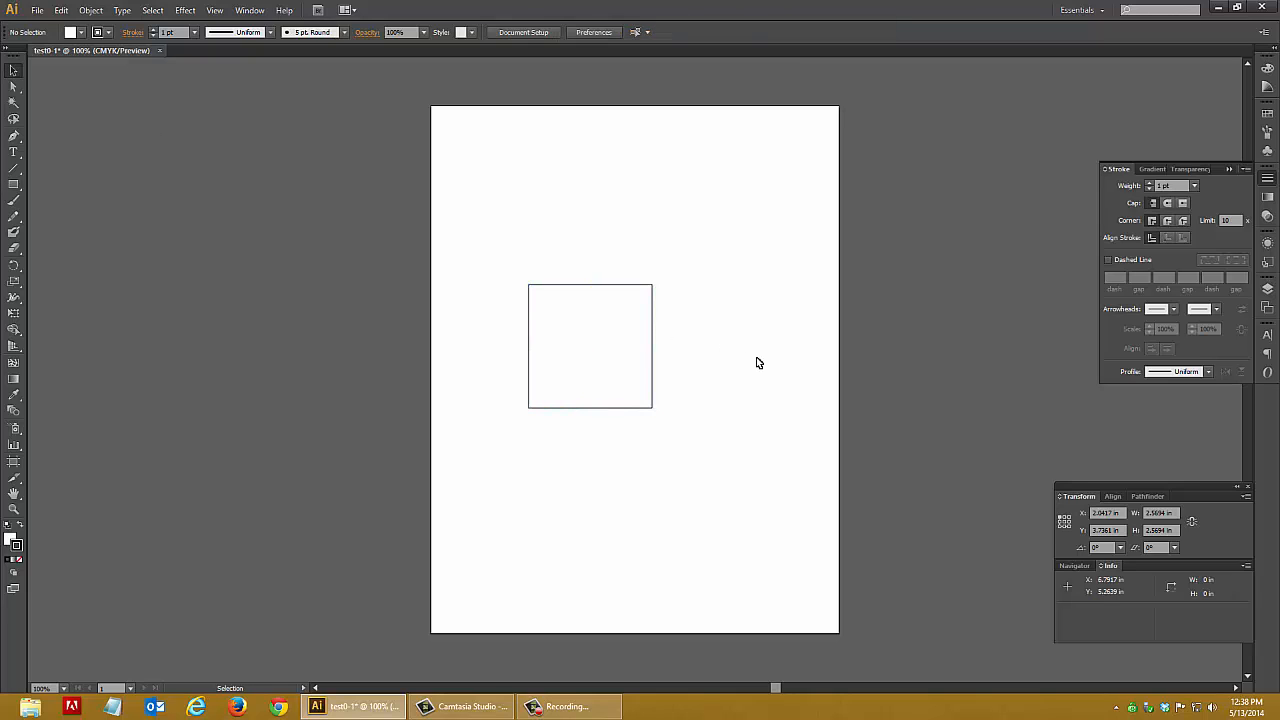
- Fill the square with a bright magenta from the color spectrum
{"action": "left_click", "coordinate": [631, 368]}
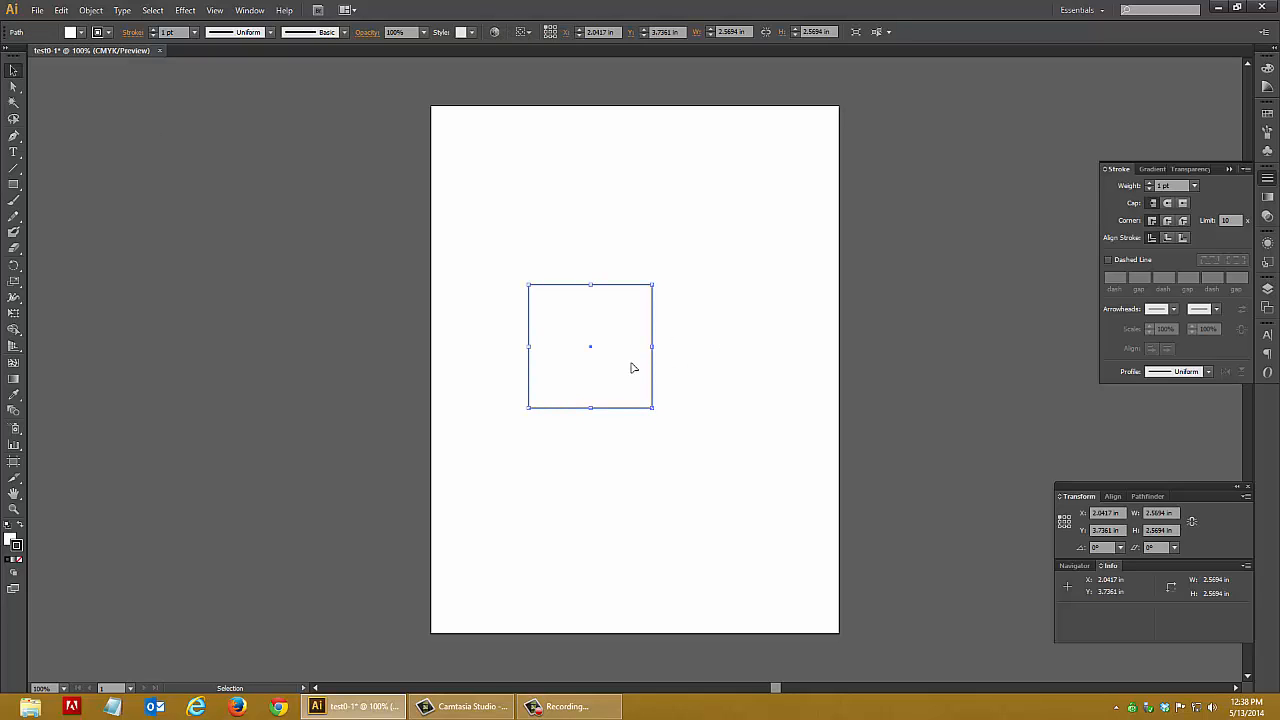
{"action": "left_click", "coordinate": [508, 380]}
{"action": "left_click", "coordinate": [568, 382]}
{"action": "left_click", "coordinate": [12, 543]}
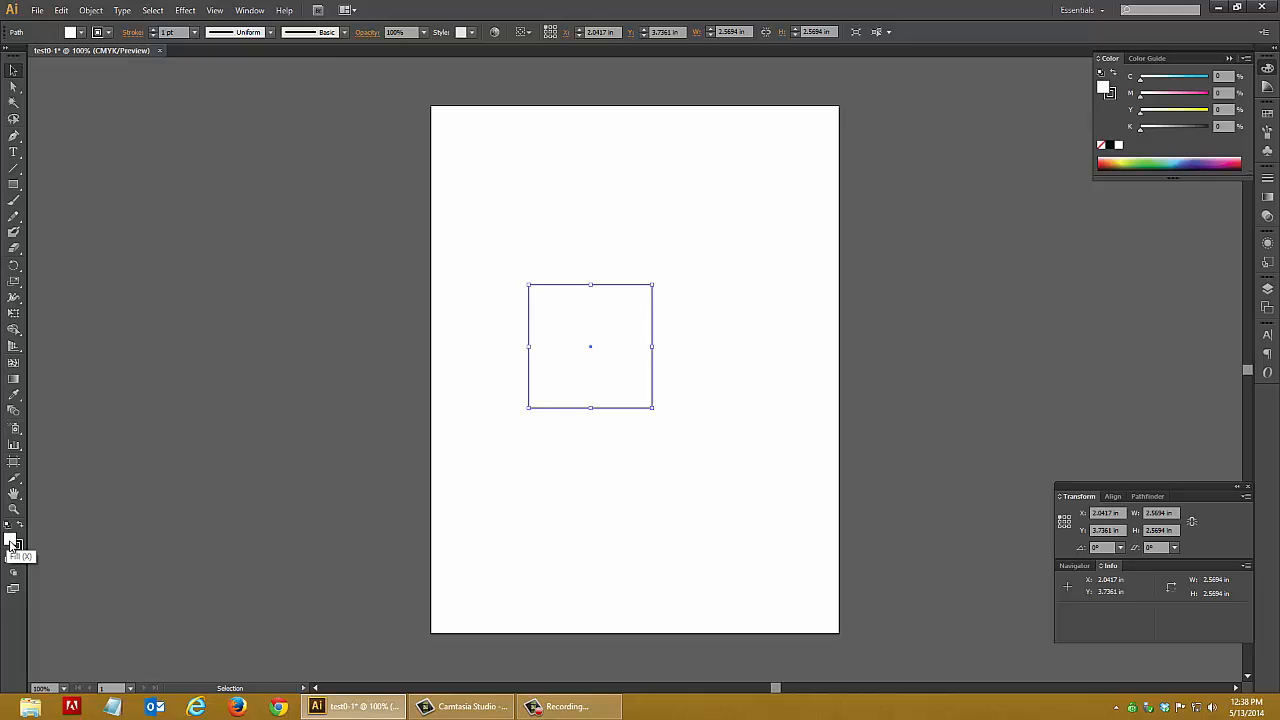
{"action": "left_click", "coordinate": [1233, 161]}
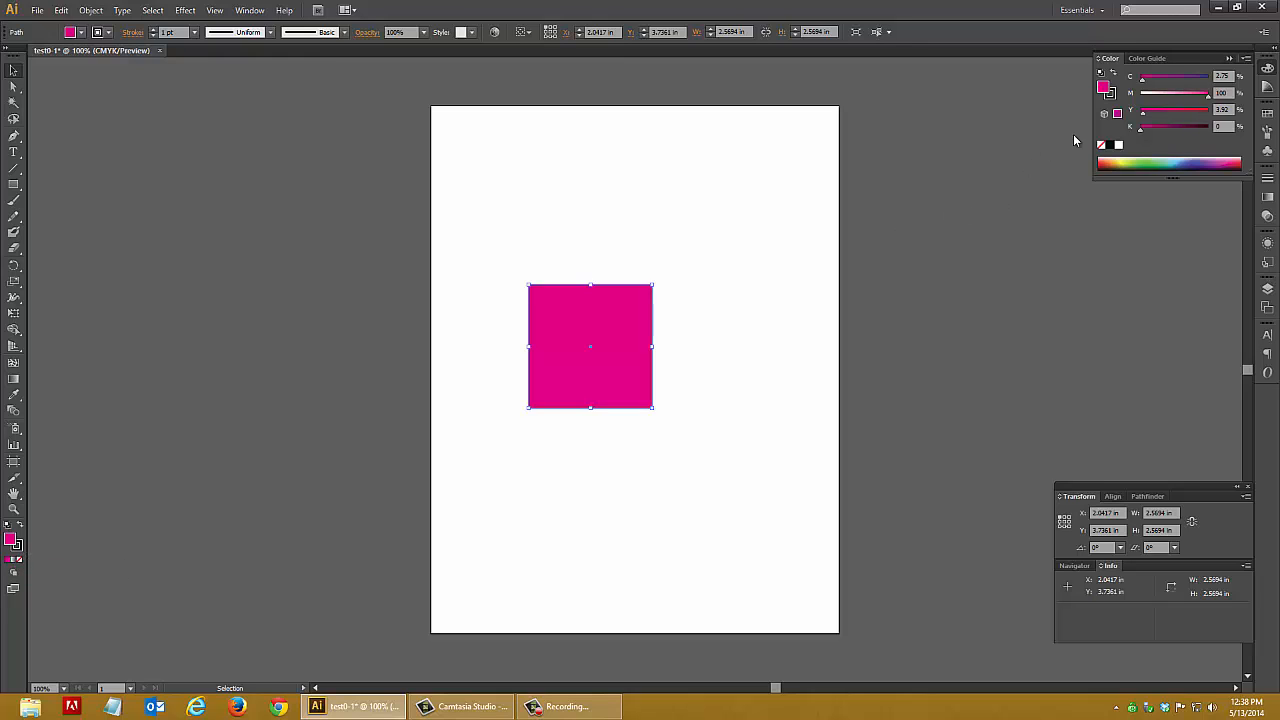
- Color the square's stroke green, with 78.43% cyan and 100% yellow, and deselect the square
{"action": "left_click", "coordinate": [1111, 97]}
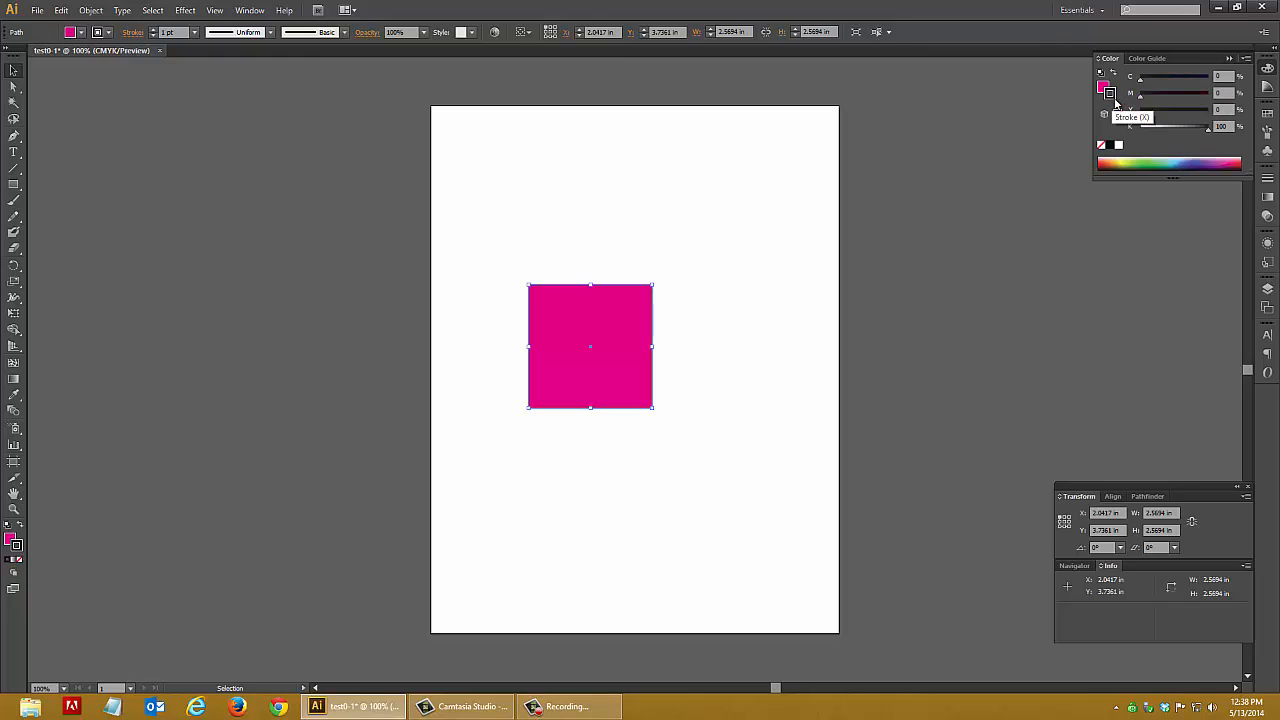
{"action": "left_click", "coordinate": [20, 528]}
{"action": "left_click", "coordinate": [20, 528]}
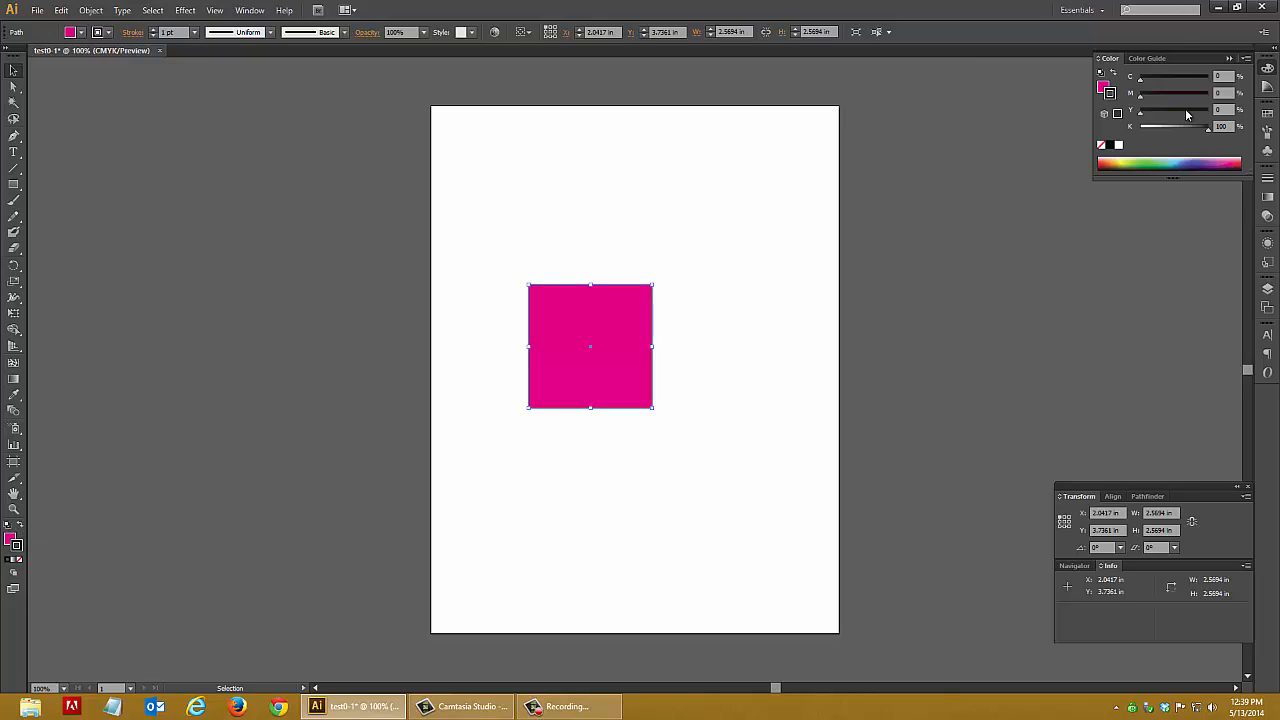
{"action": "left_click", "coordinate": [1159, 167]}
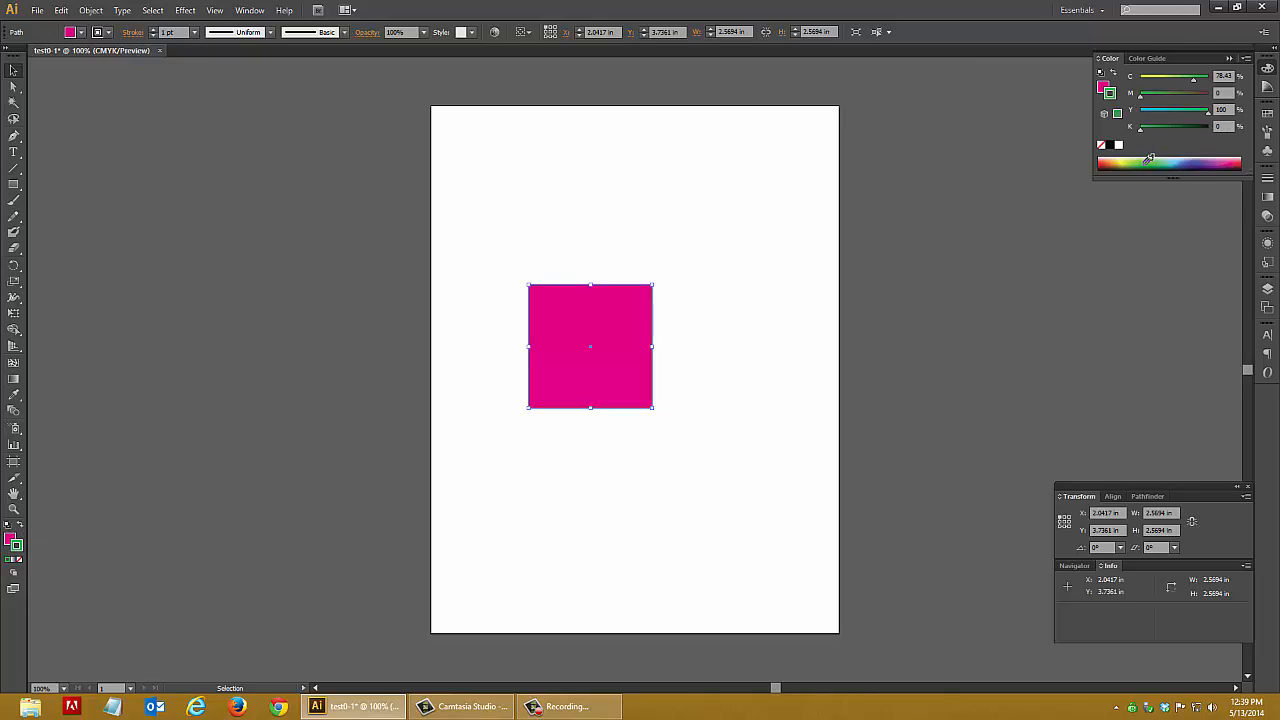
{"action": "left_click", "coordinate": [686, 361]}
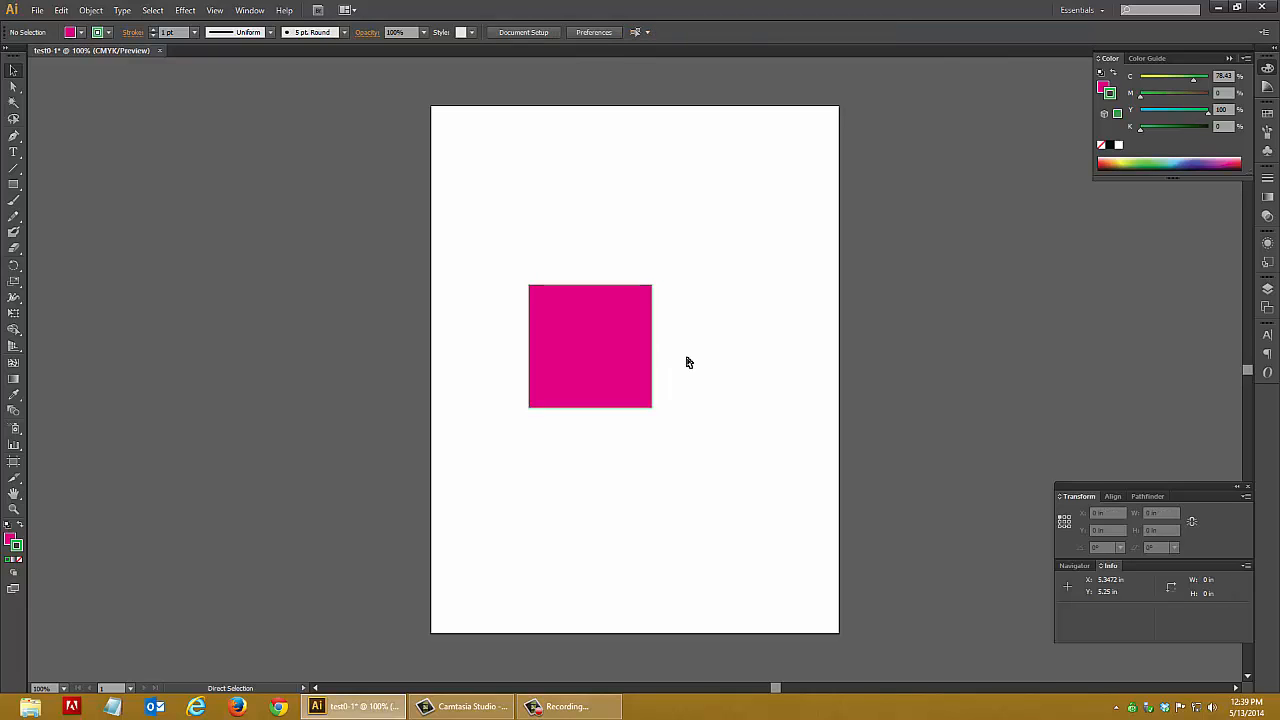
- Examine the green stroke up close at the square's lower-left corner and return to the 100% view
{"action": "key", "text": "ctrl+equal"}
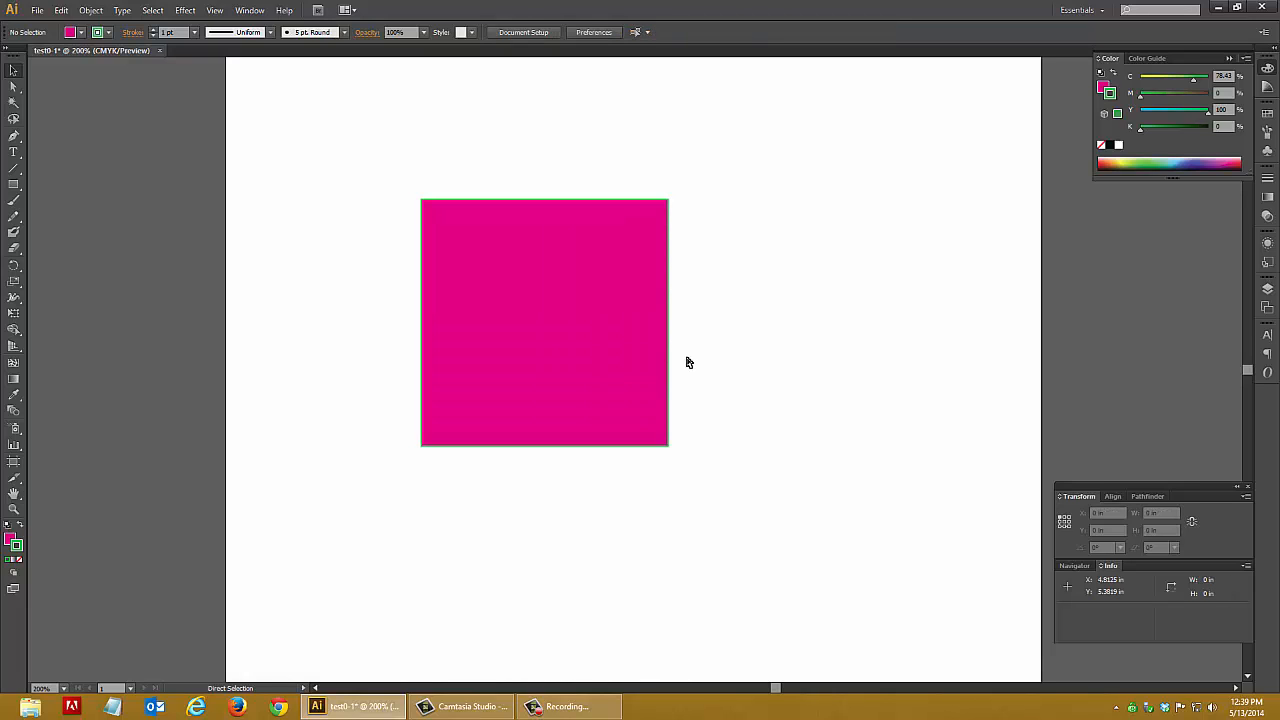
{"action": "key", "text": "ctrl+equal"}
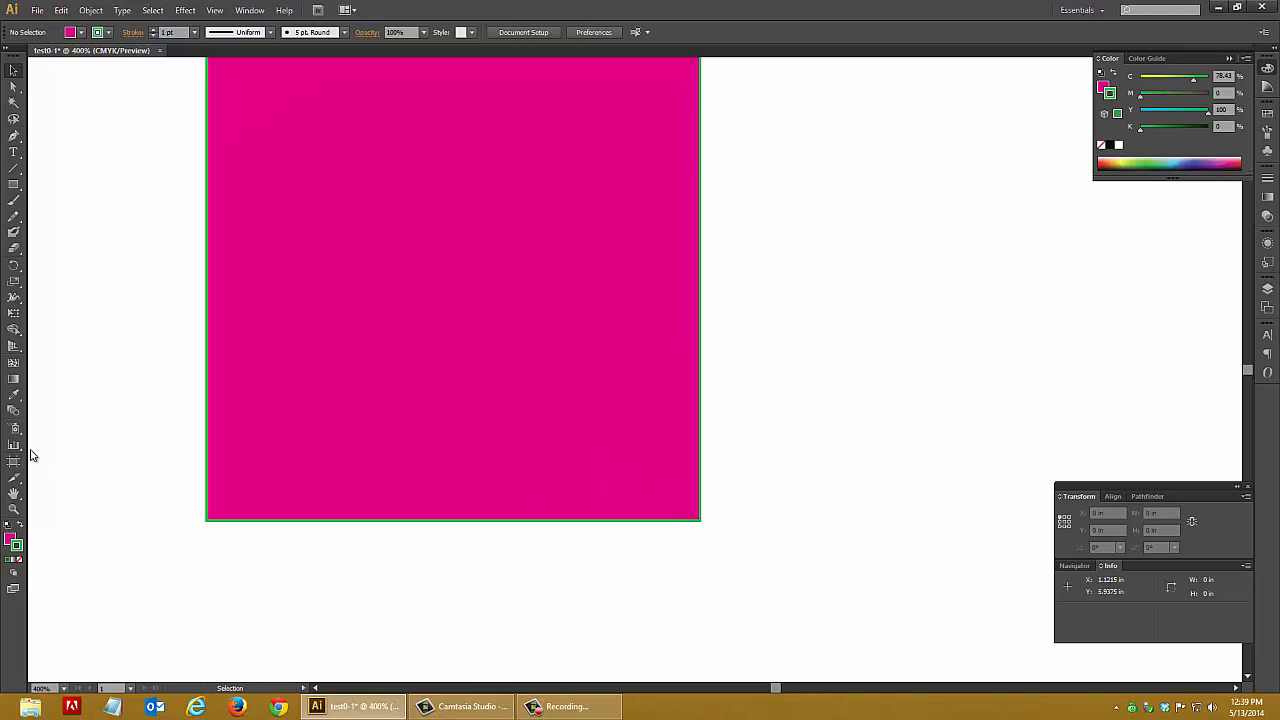
{"action": "left_click", "coordinate": [14, 509]}
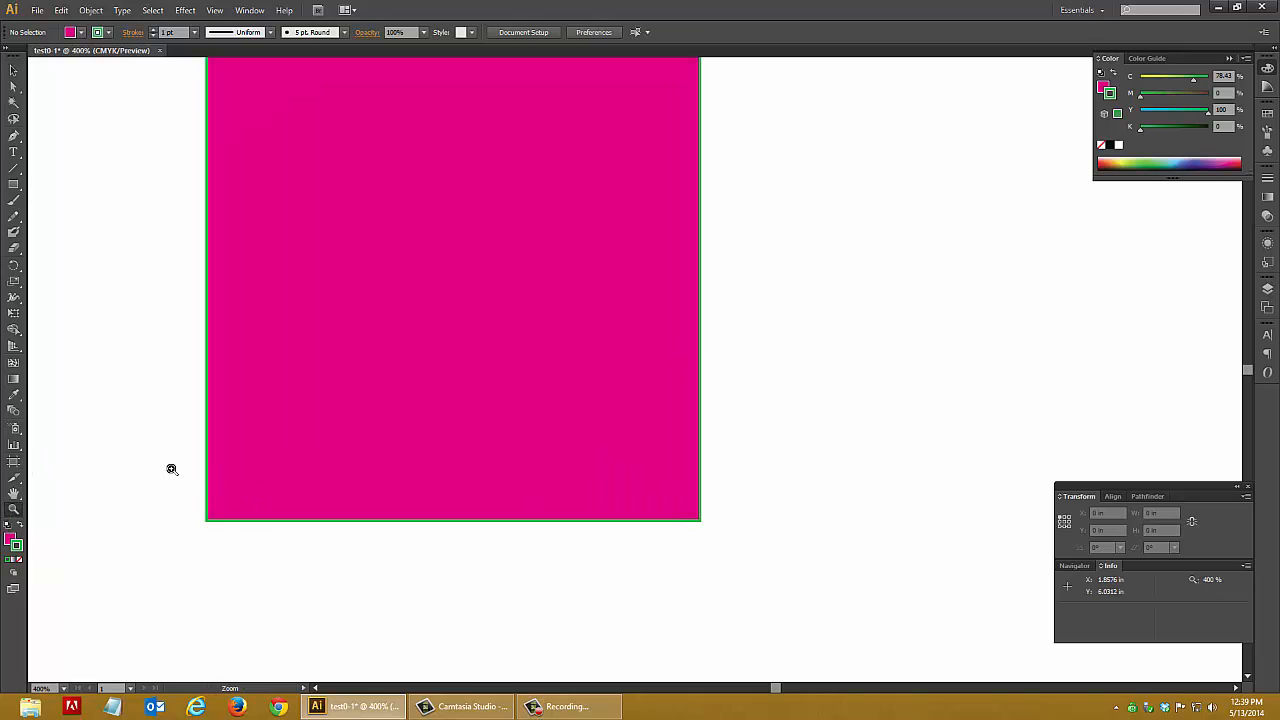
{"action": "left_click", "coordinate": [197, 494]}
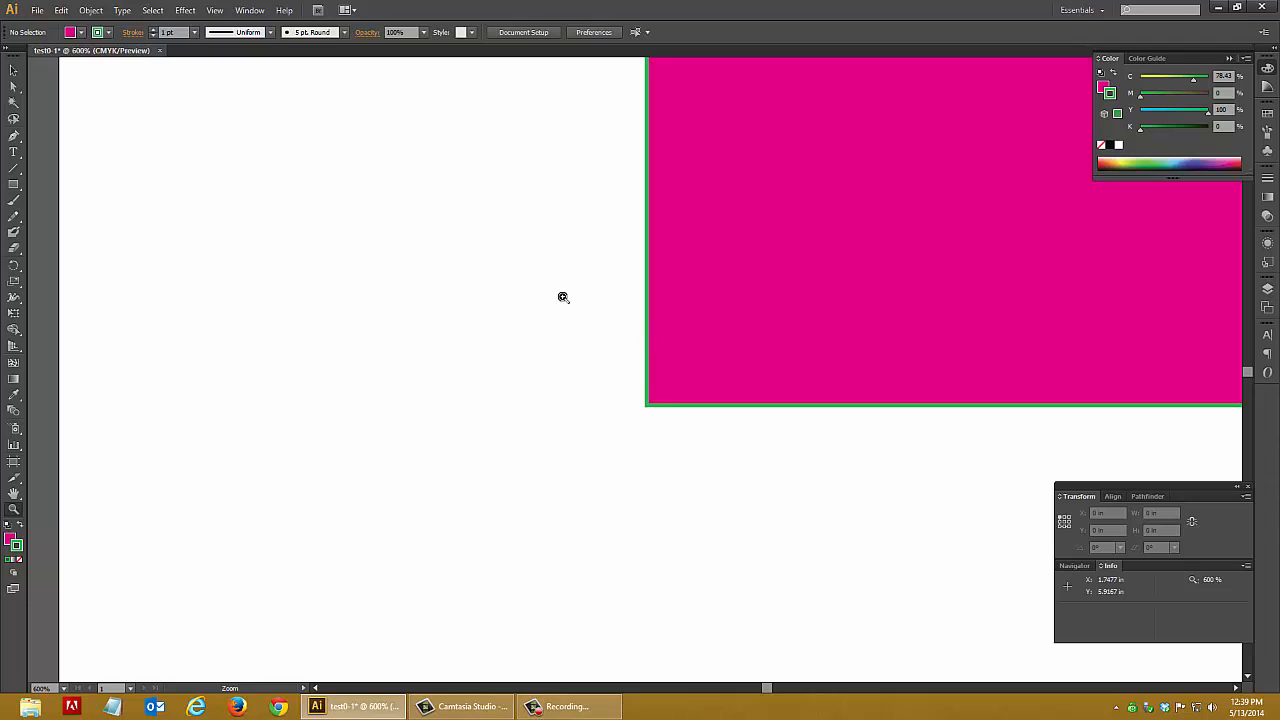
{"action": "left_click_drag", "start_coordinate": [562, 291], "coordinate": [778, 471]}
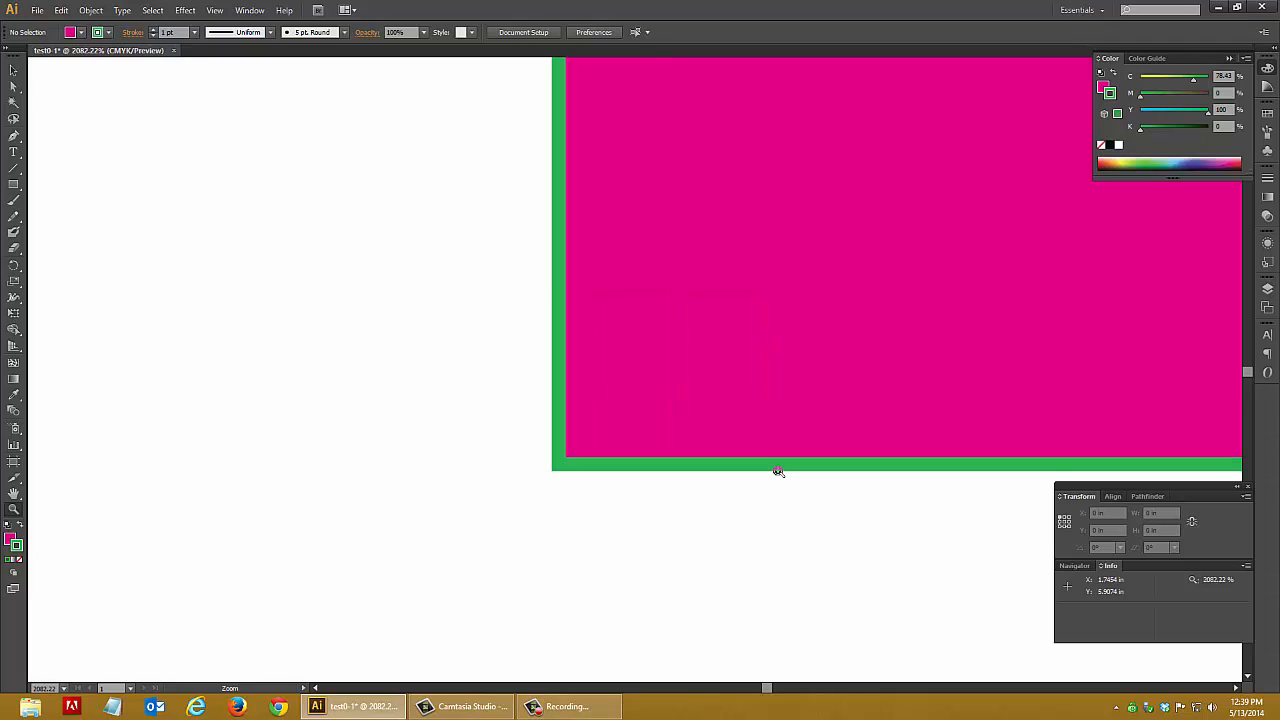
{"action": "key", "text": "ctrl+1"}
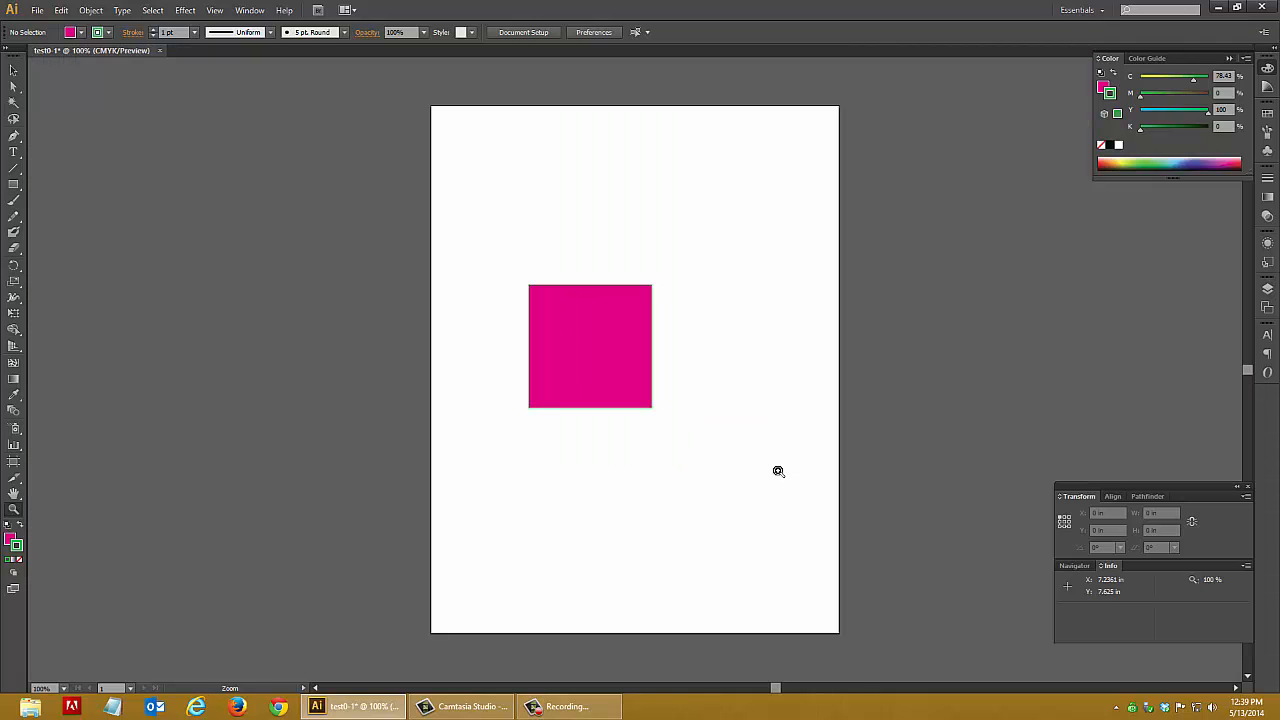
{"action": "left_click", "coordinate": [14, 70]}
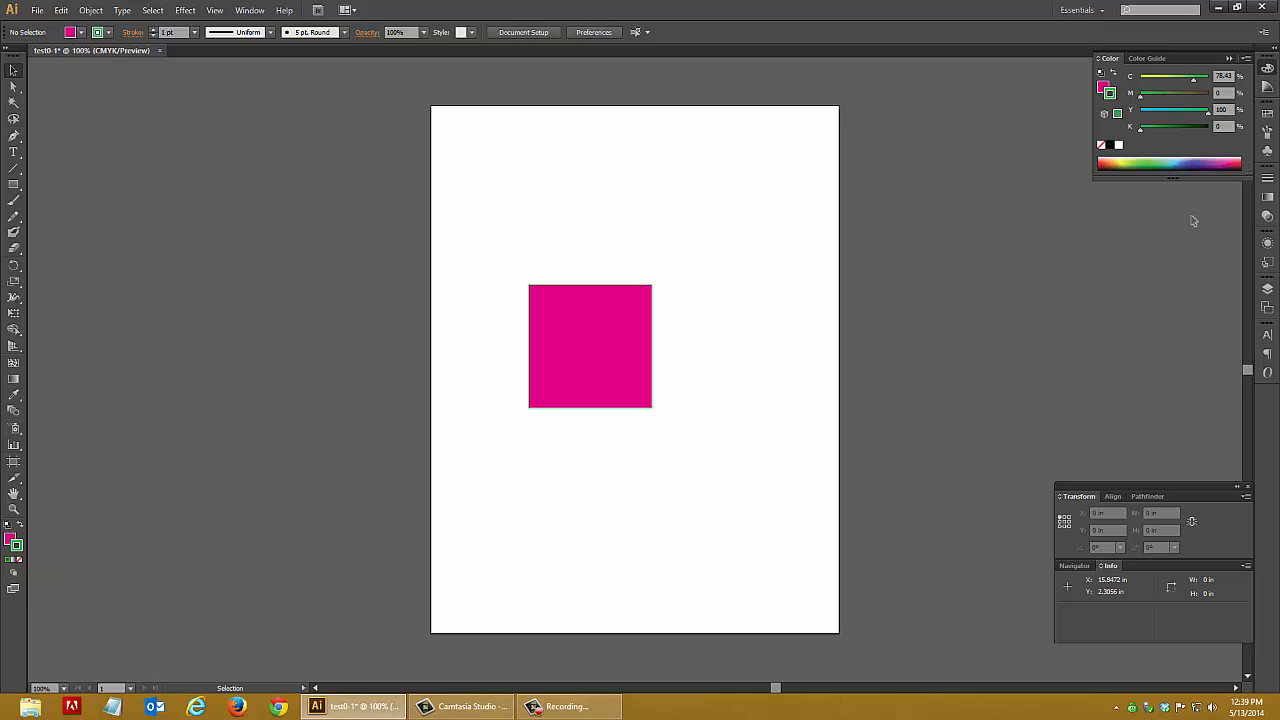
- Set the square's stroke weight to 10 pt and move the square up and left to about X 1.19 in, Y 2.10 in
{"action": "left_click", "coordinate": [615, 357]}
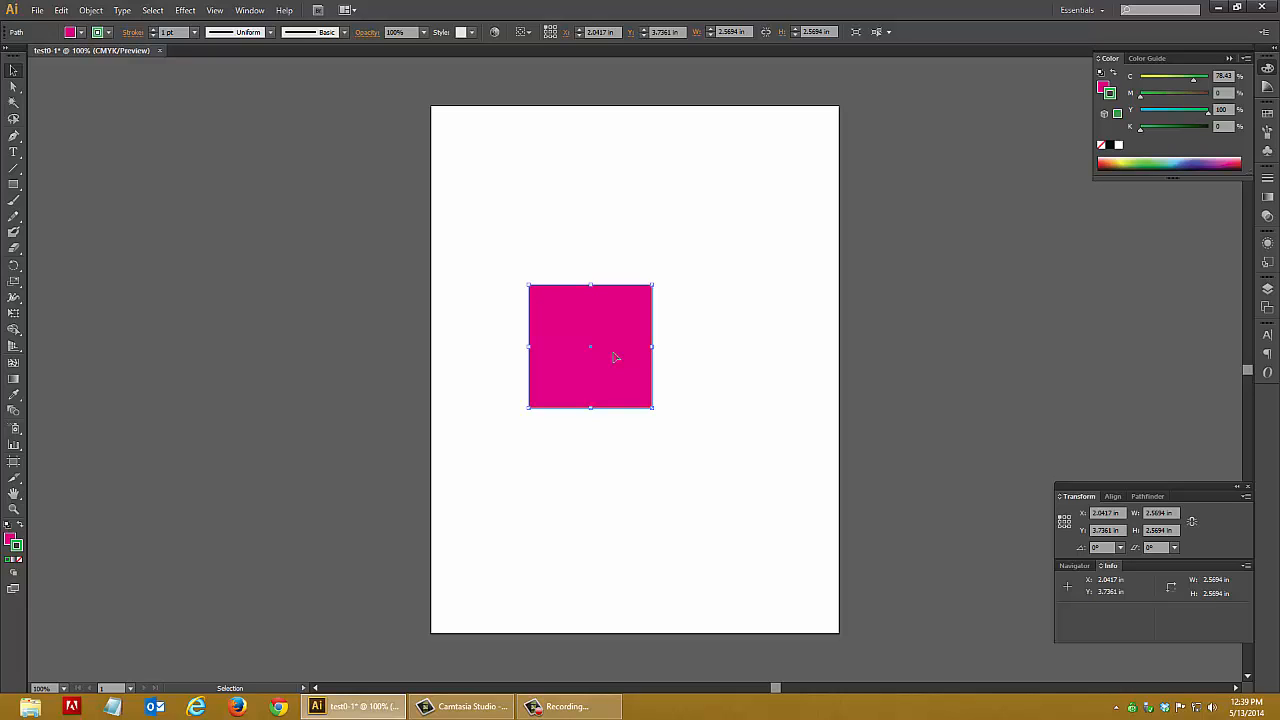
{"action": "left_click", "coordinate": [1268, 180]}
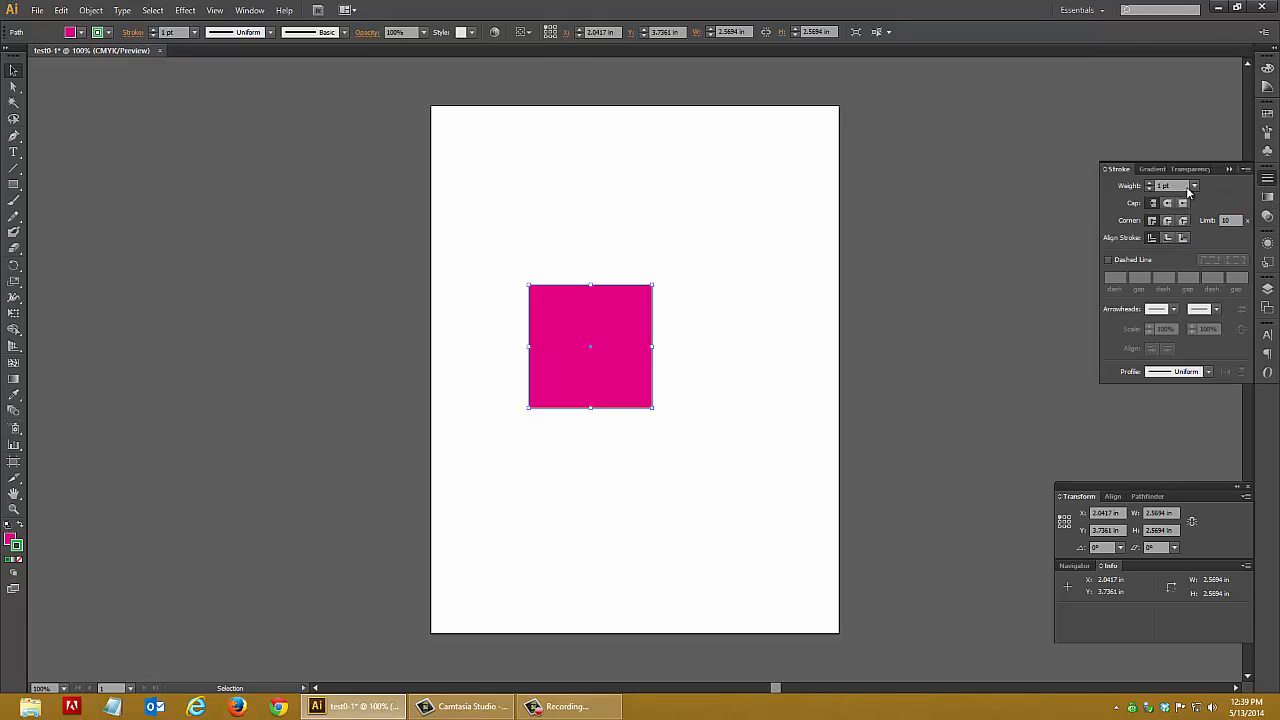
{"action": "left_click", "coordinate": [1195, 187]}
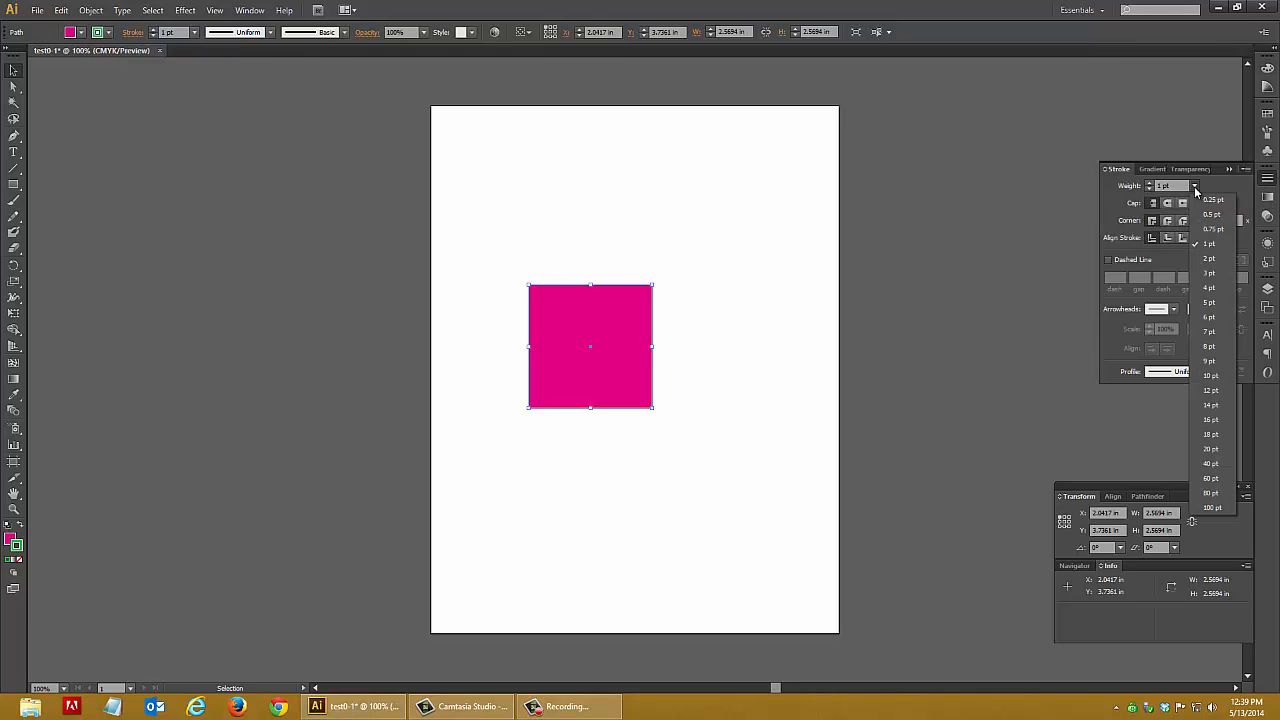
{"action": "left_click", "coordinate": [1210, 377]}
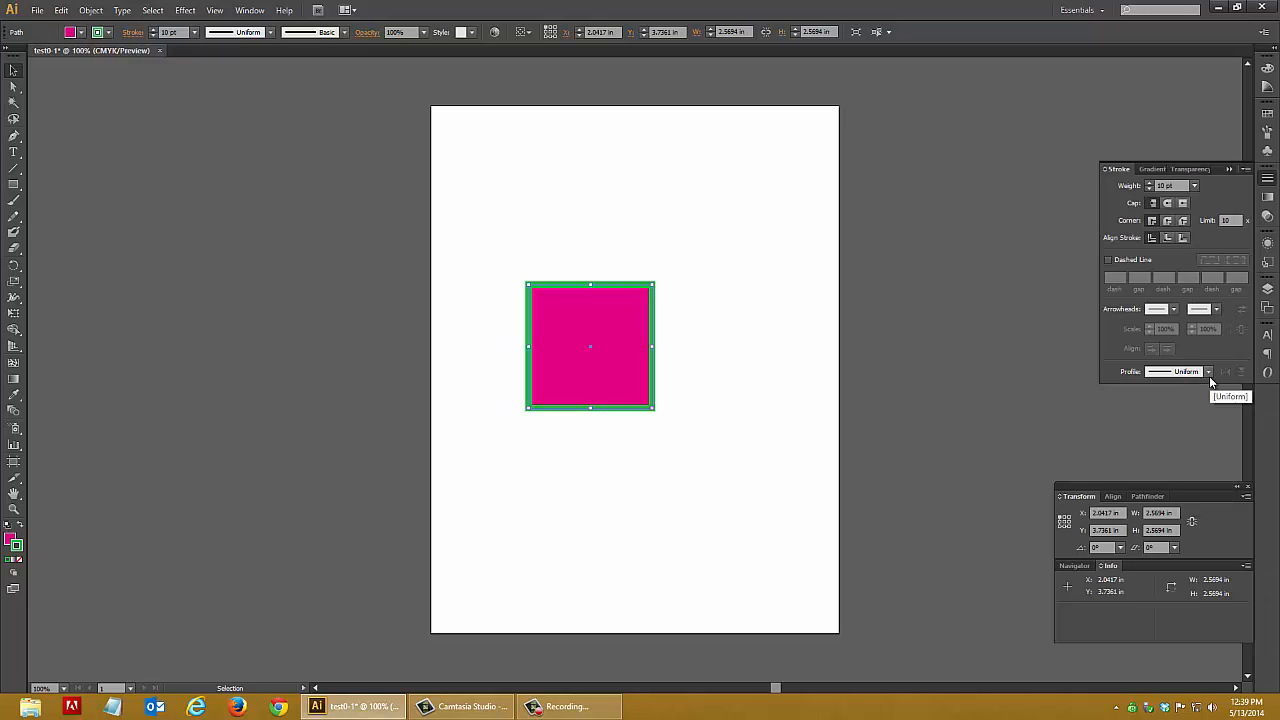
{"action": "left_click", "coordinate": [783, 360]}
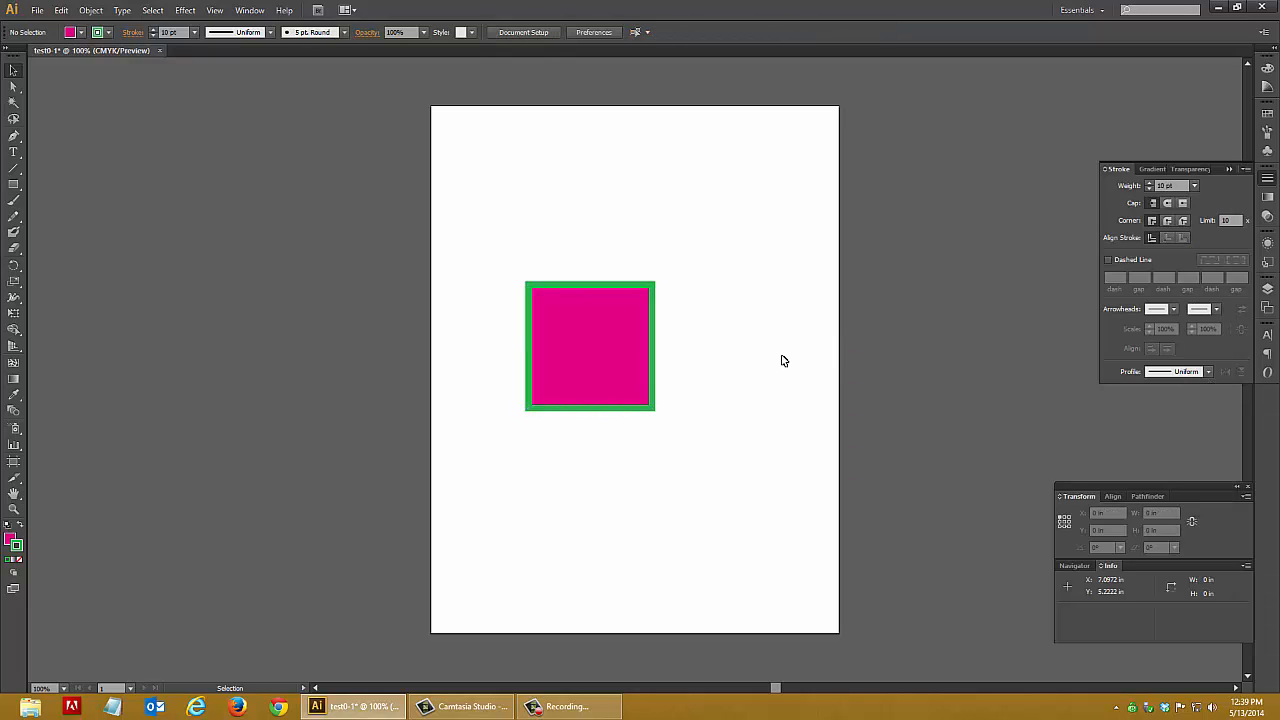
{"action": "left_click", "coordinate": [612, 356]}
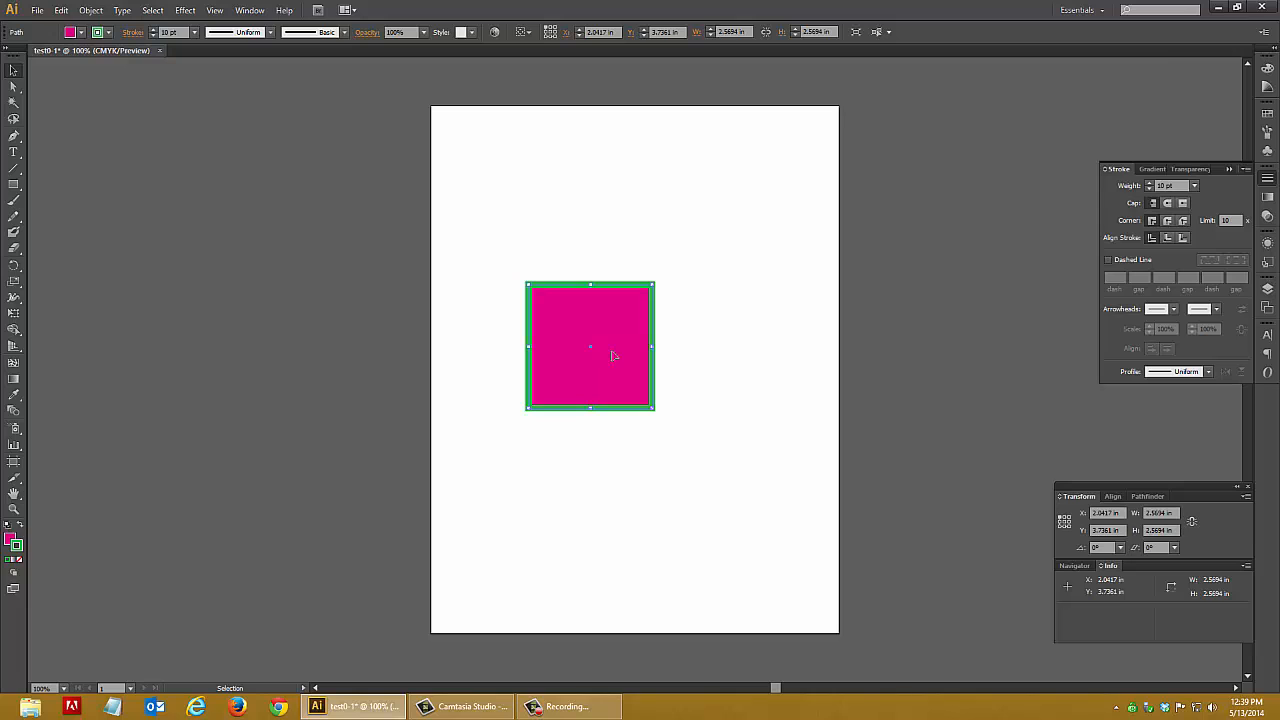
{"action": "left_click_drag", "start_coordinate": [612, 356], "coordinate": [571, 273]}
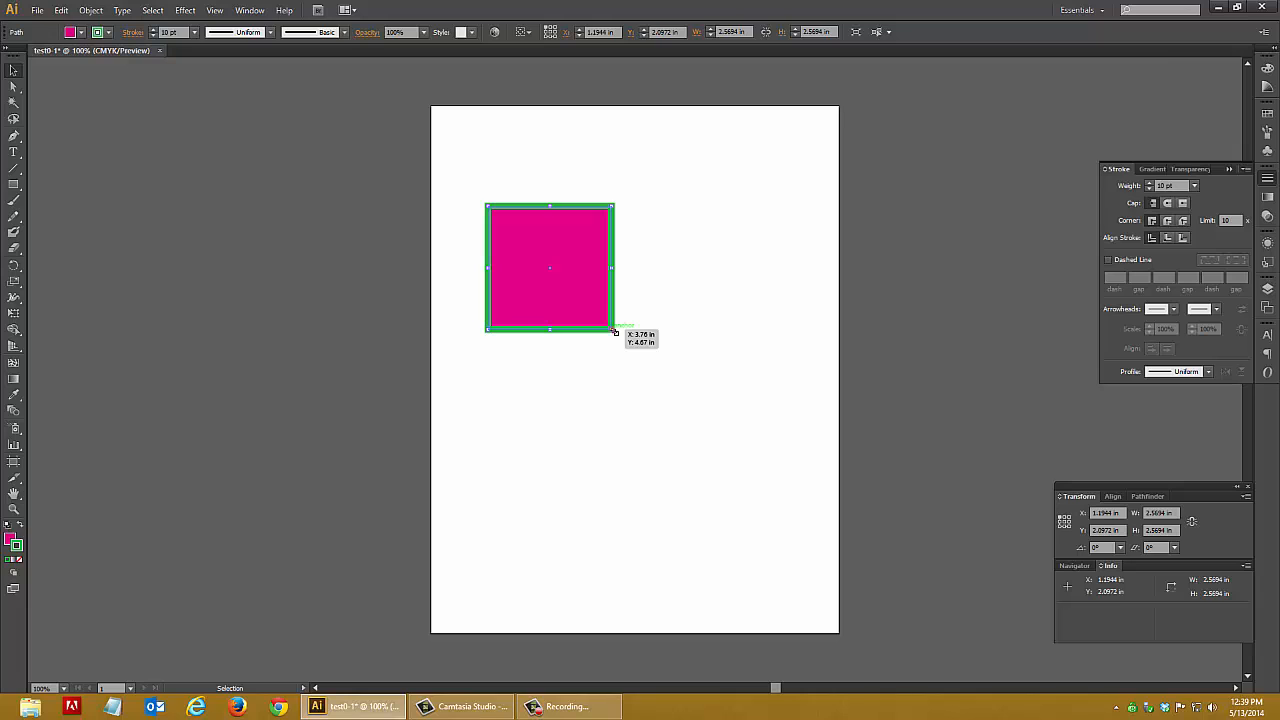
- Try stretching the square out of proportion from its lower-right corner and undo the resizing
{"action": "mouse_move", "coordinate": [615, 331]}
{"action": "left_mouse_down"}
{"action": "mouse_move", "coordinate": [712, 400]}
{"action": "mouse_move", "coordinate": [599, 487]}
{"action": "mouse_move", "coordinate": [722, 406]}
{"action": "mouse_move", "coordinate": [737, 334]}
{"action": "left_mouse_up"}
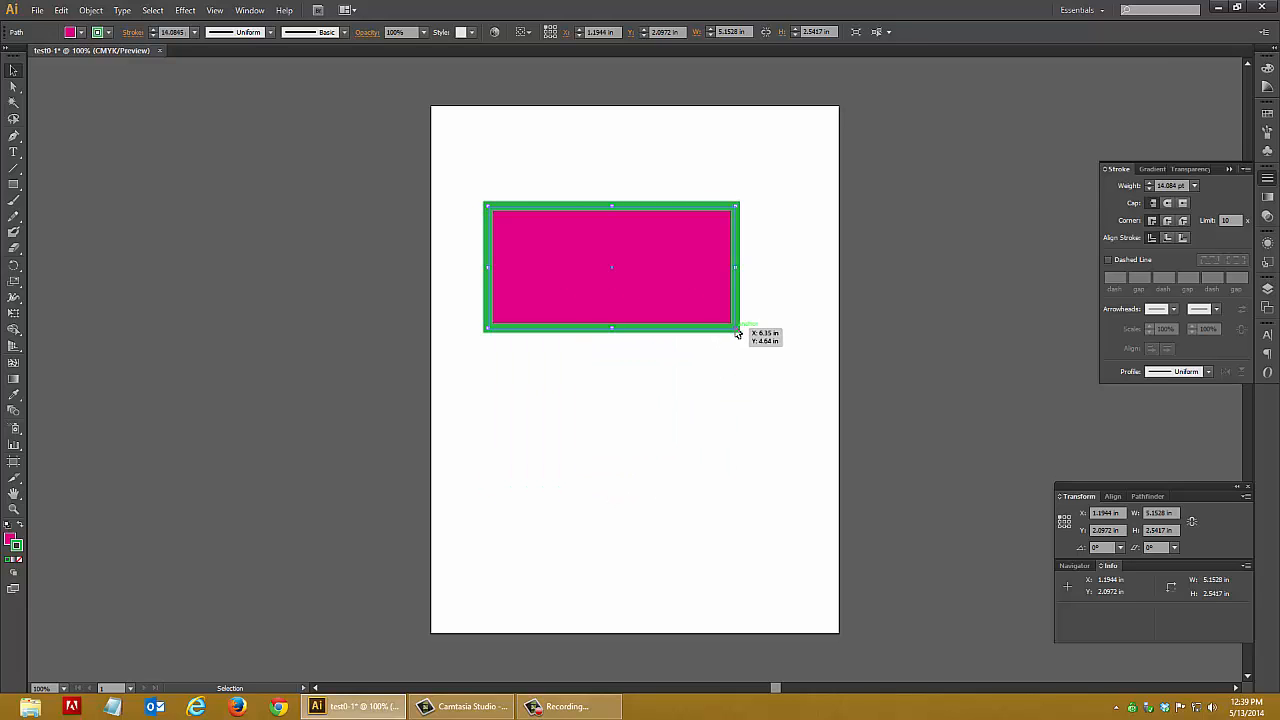
{"action": "key", "text": "a"}
{"action": "key", "text": "ctrl+z"}
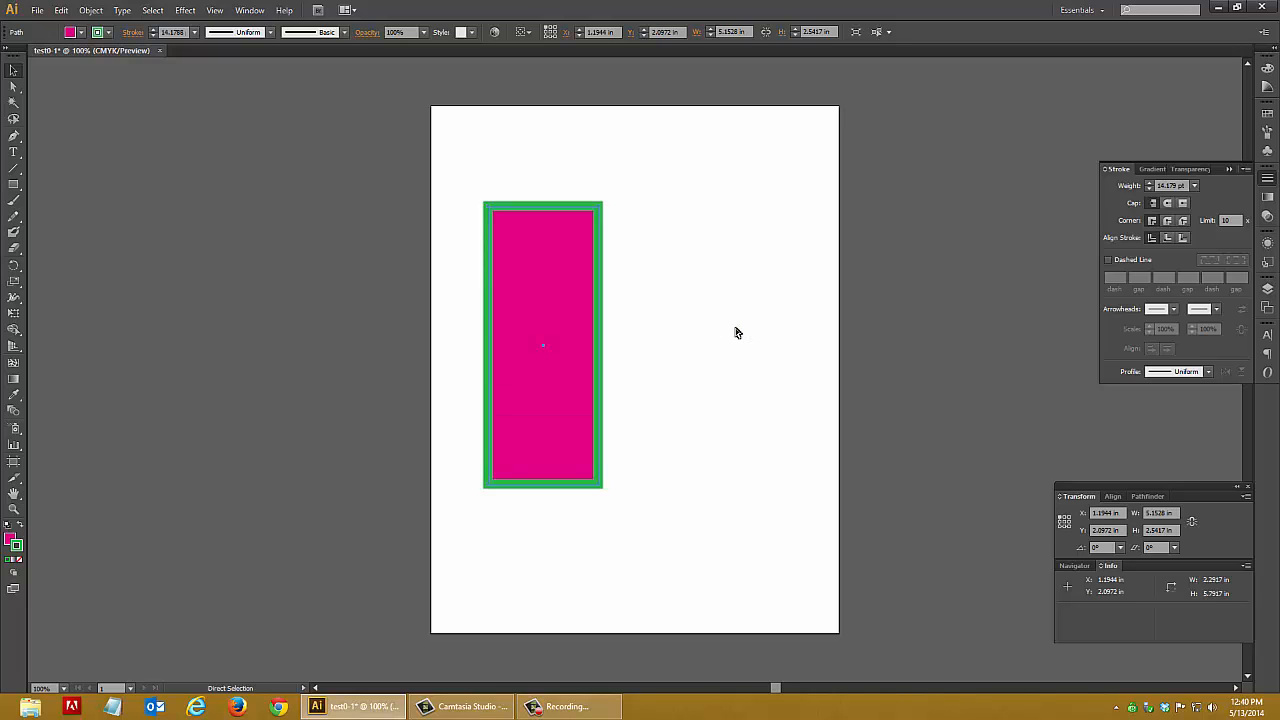
{"action": "key", "text": "ctrl+z"}
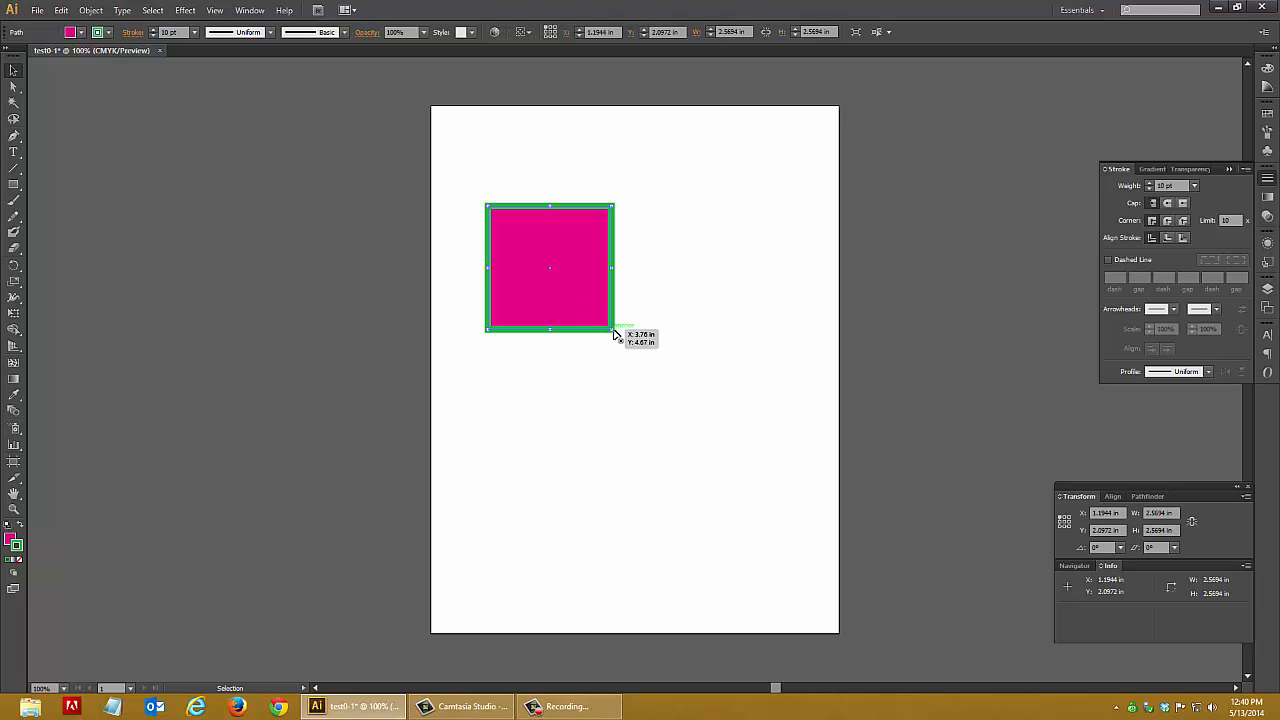
- Scale the square proportionally up to about 3.79 in per side, shrink it around its center, and deselect it
{"action": "left_click_drag", "start_coordinate": [613, 333], "coordinate": [680, 392]}
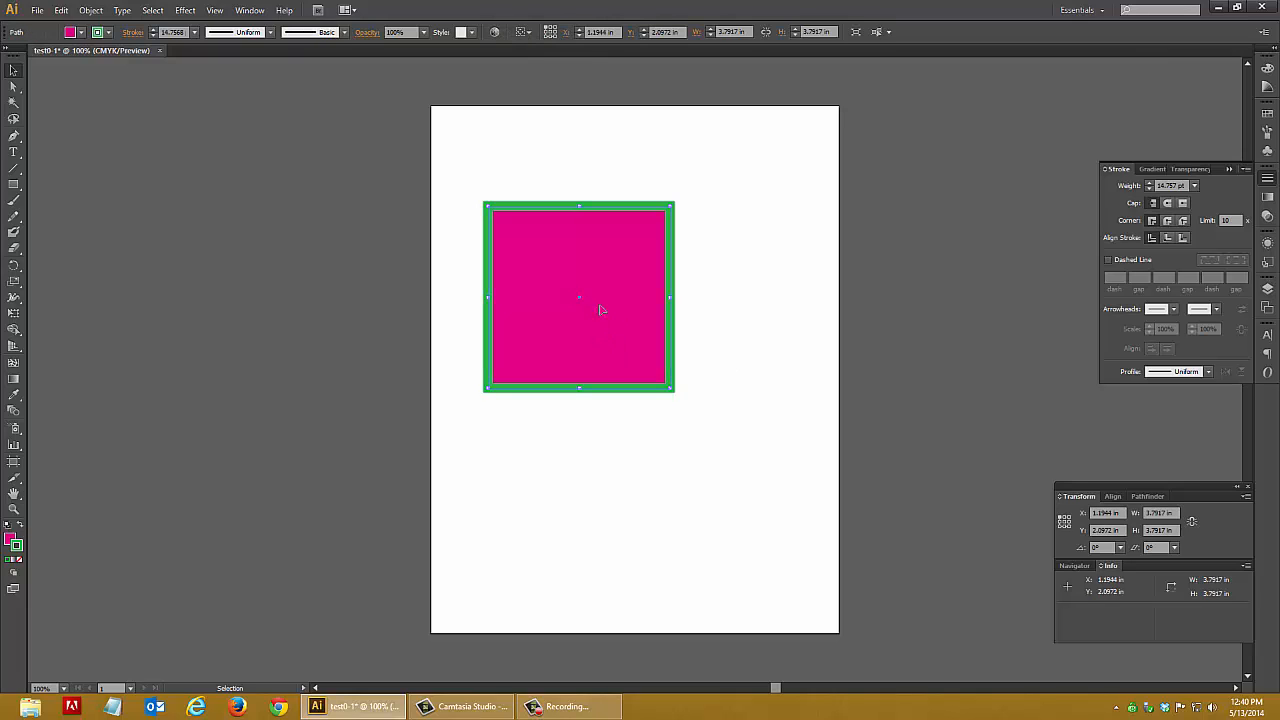
{"action": "left_click", "coordinate": [672, 391]}
{"action": "left_click_drag", "start_coordinate": [672, 391], "coordinate": [703, 422]}
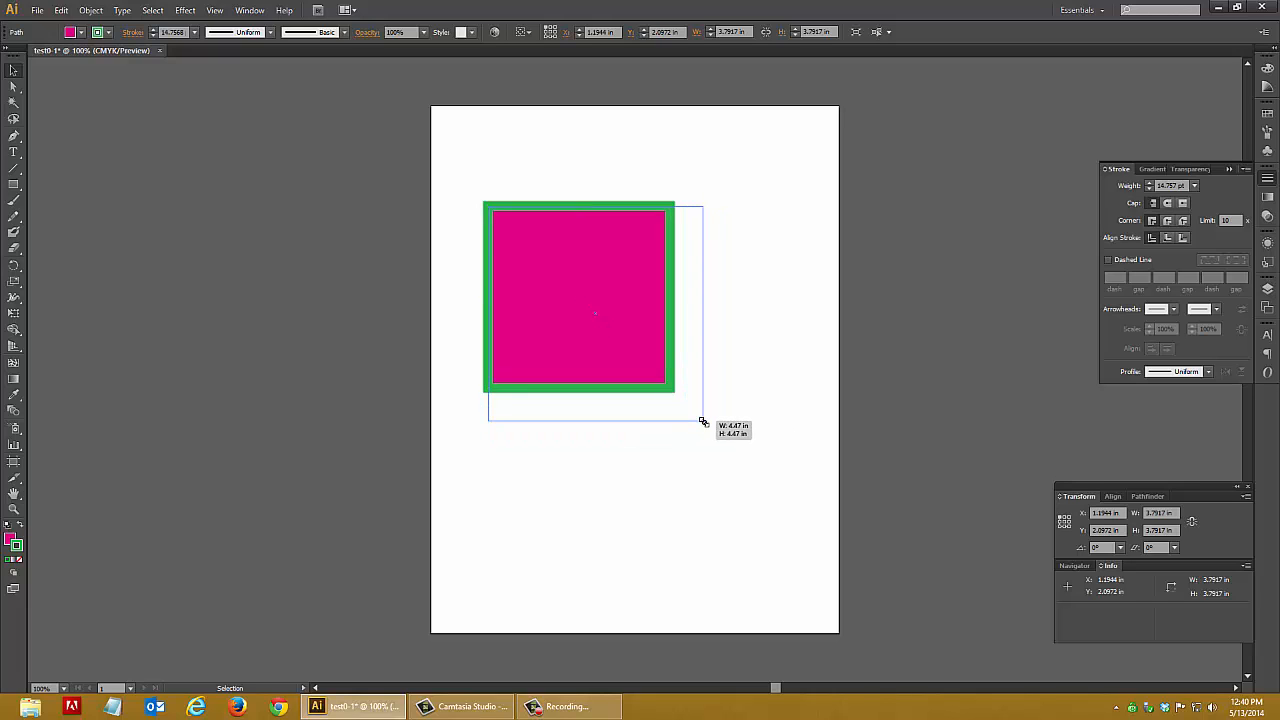
{"action": "left_click_drag", "start_coordinate": [703, 422], "coordinate": [614, 378]}
{"action": "left_click", "coordinate": [616, 380]}
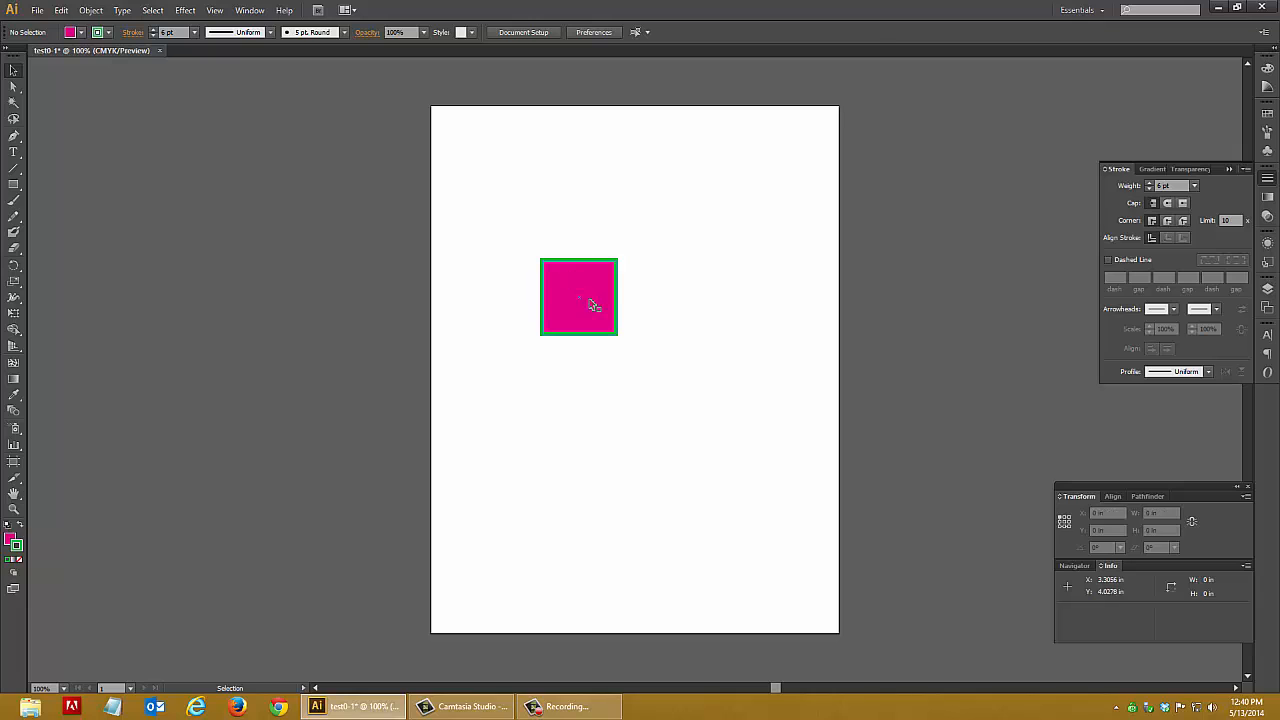
- Draw a circle about 2.22 in across below the square, using the default white fill and black stroke
{"action": "left_click", "coordinate": [580, 300]}
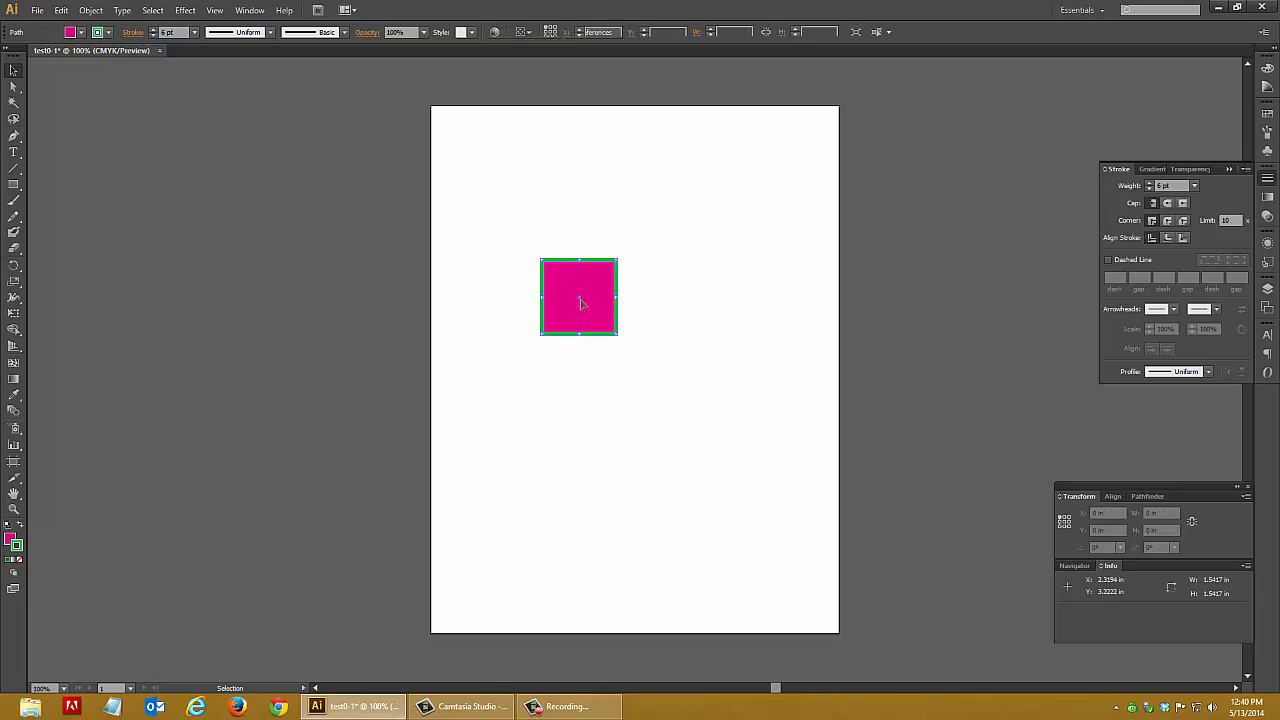
{"action": "left_click", "coordinate": [708, 323]}
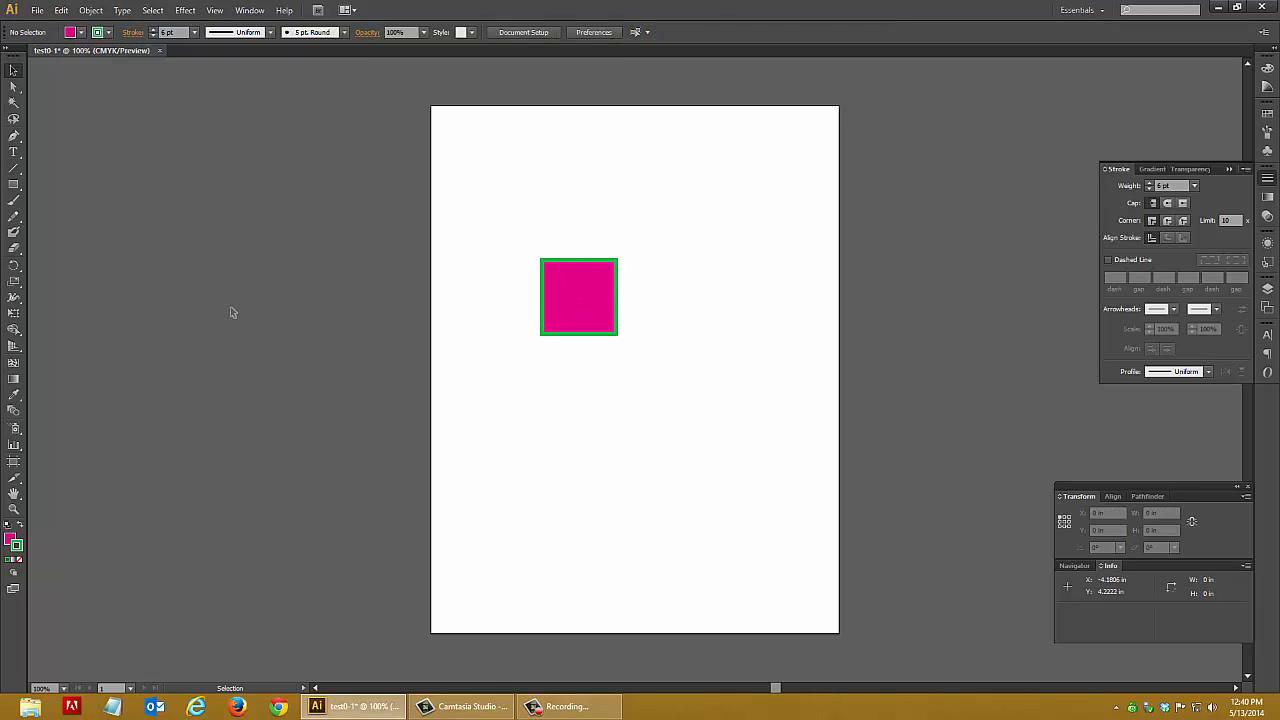
{"action": "left_click", "coordinate": [9, 186]}
{"action": "left_click_drag", "start_coordinate": [9, 188], "coordinate": [84, 217]}
{"action": "left_click", "coordinate": [7, 525]}
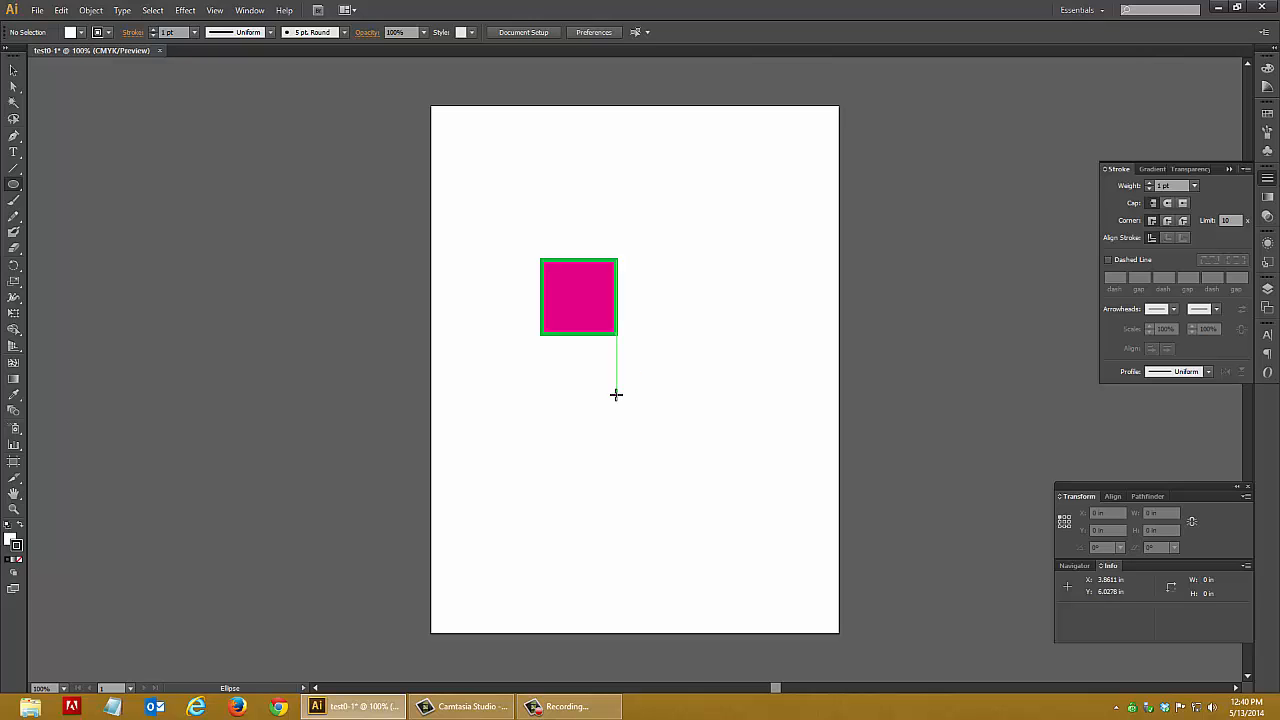
{"action": "left_click_drag", "start_coordinate": [616, 396], "coordinate": [663, 455]}
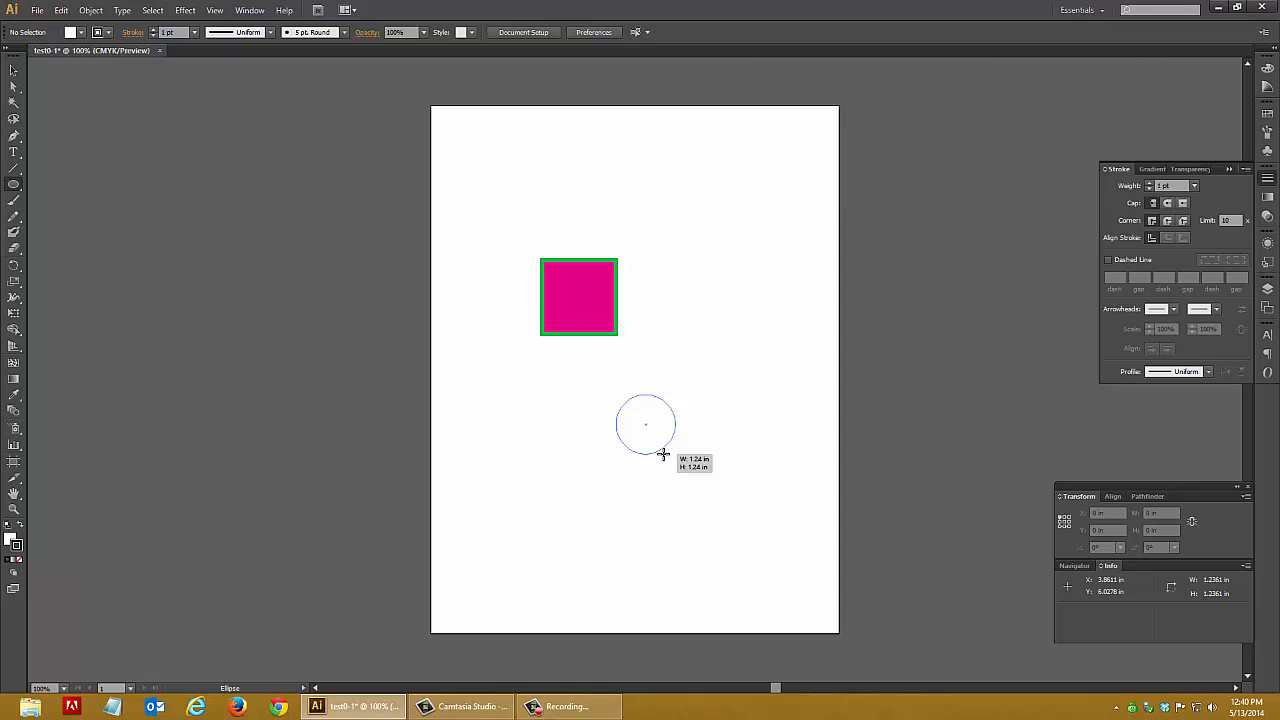
{"action": "left_click_drag", "start_coordinate": [663, 455], "coordinate": [650, 449]}
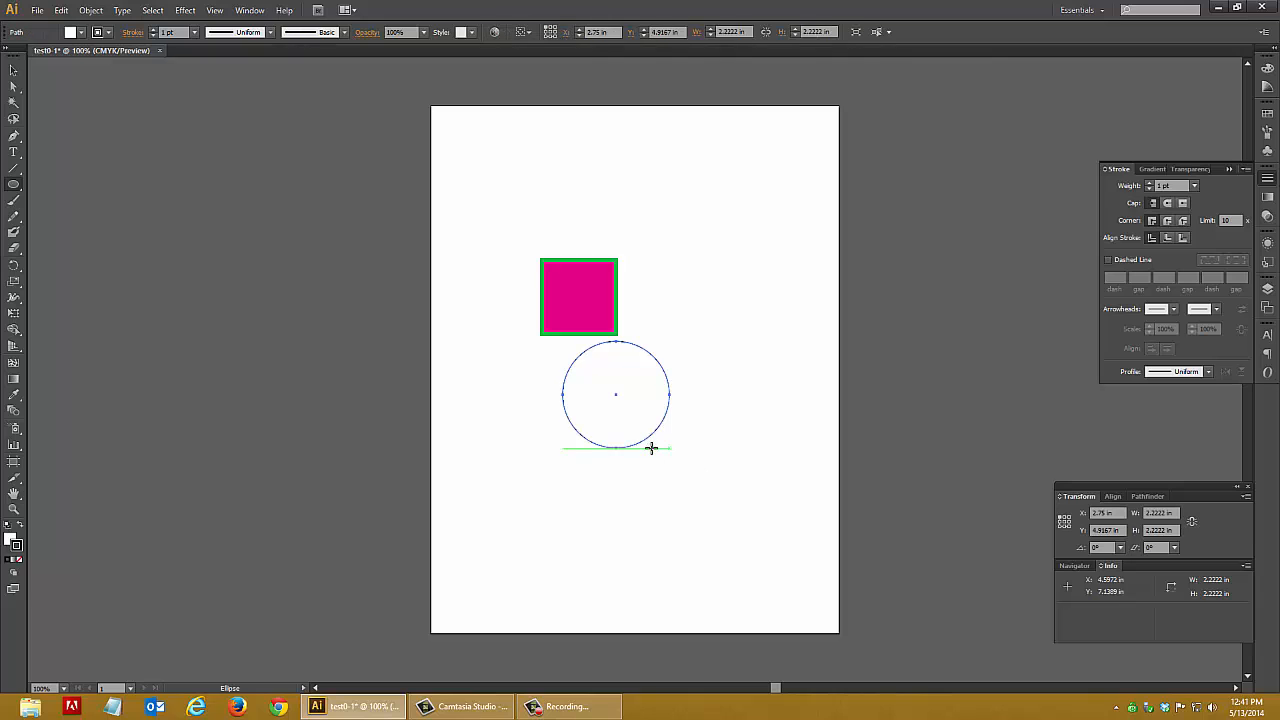
- Set the circle's stroke weight to 10 pt and deselect it
{"action": "left_click", "coordinate": [14, 70]}
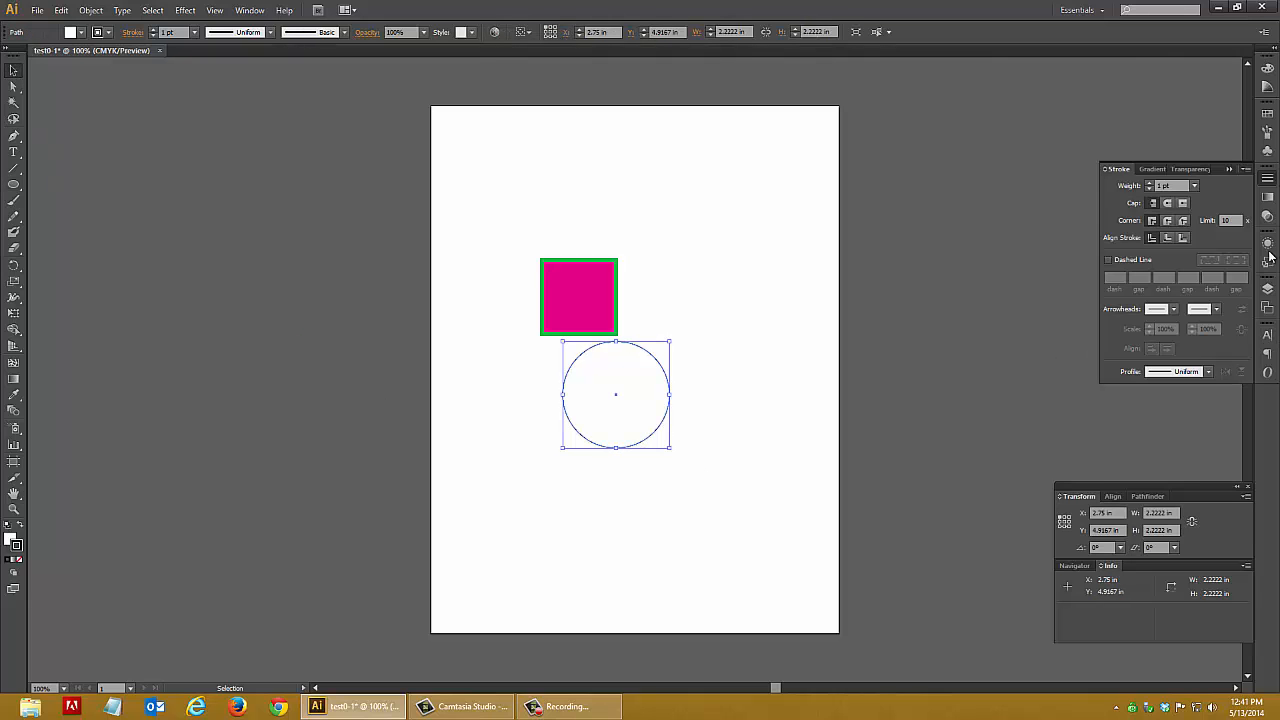
{"action": "left_click", "coordinate": [1194, 185]}
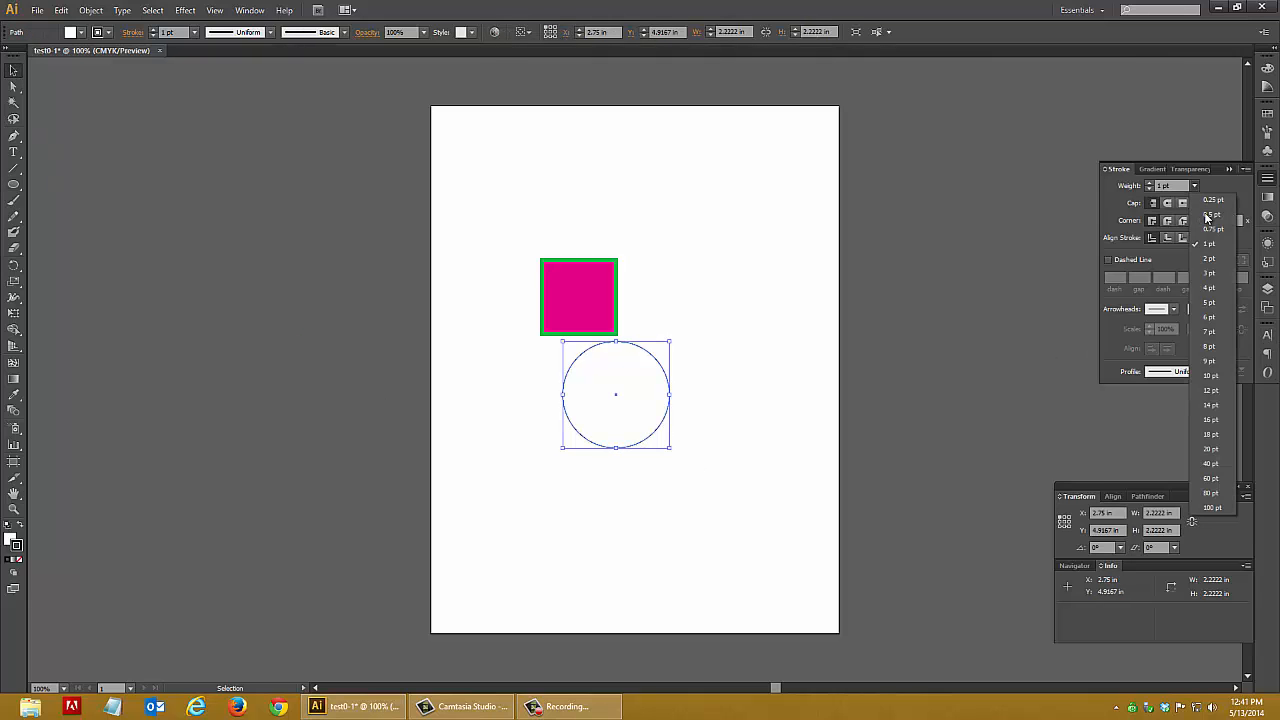
{"action": "left_click", "coordinate": [1211, 375]}
{"action": "left_click", "coordinate": [723, 443]}
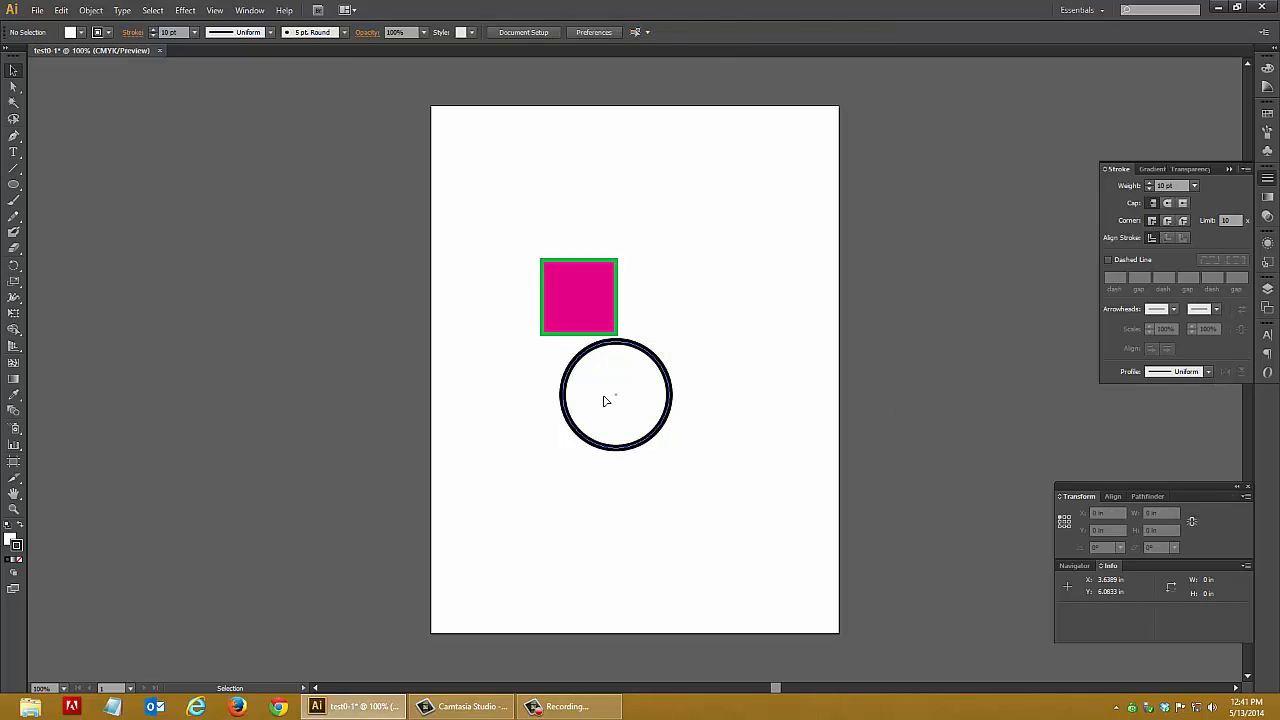
- Isolate the circle, select and deselect it there, and step back out to the Layer 1 isolation level
{"action": "double_click", "coordinate": [610, 397]}
{"action": "left_click", "coordinate": [688, 428]}
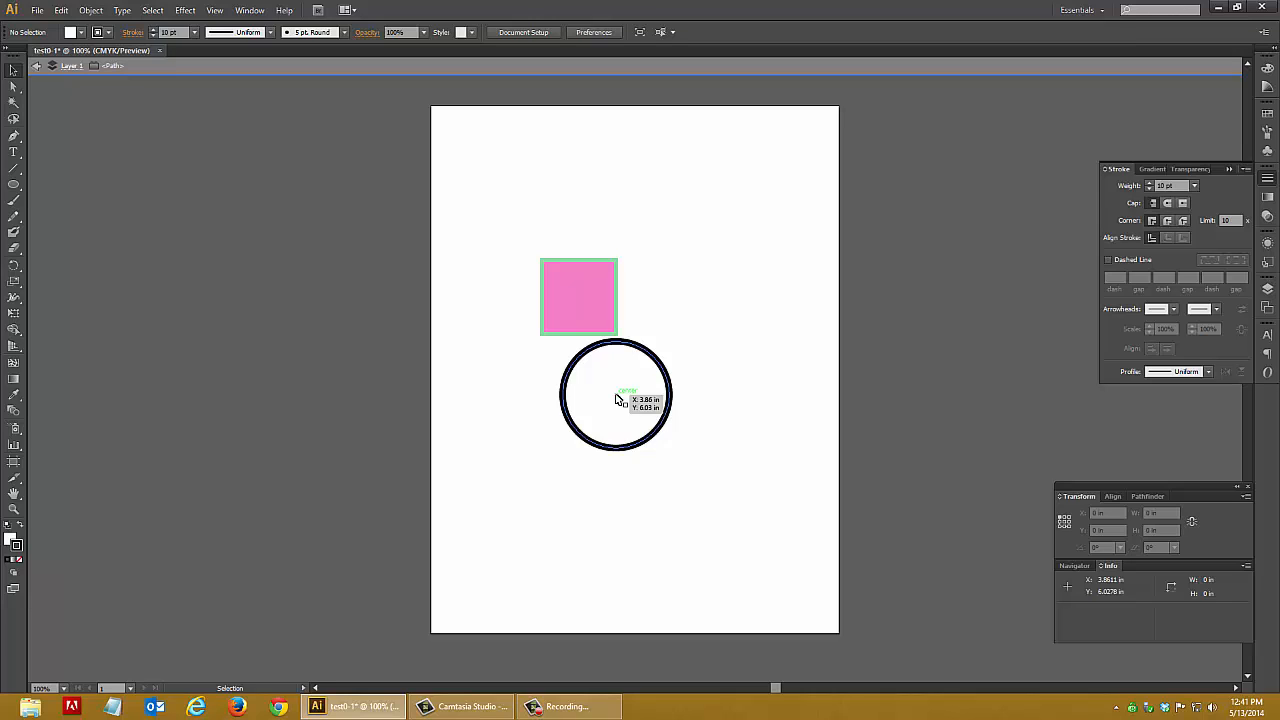
{"action": "left_click", "coordinate": [630, 350]}
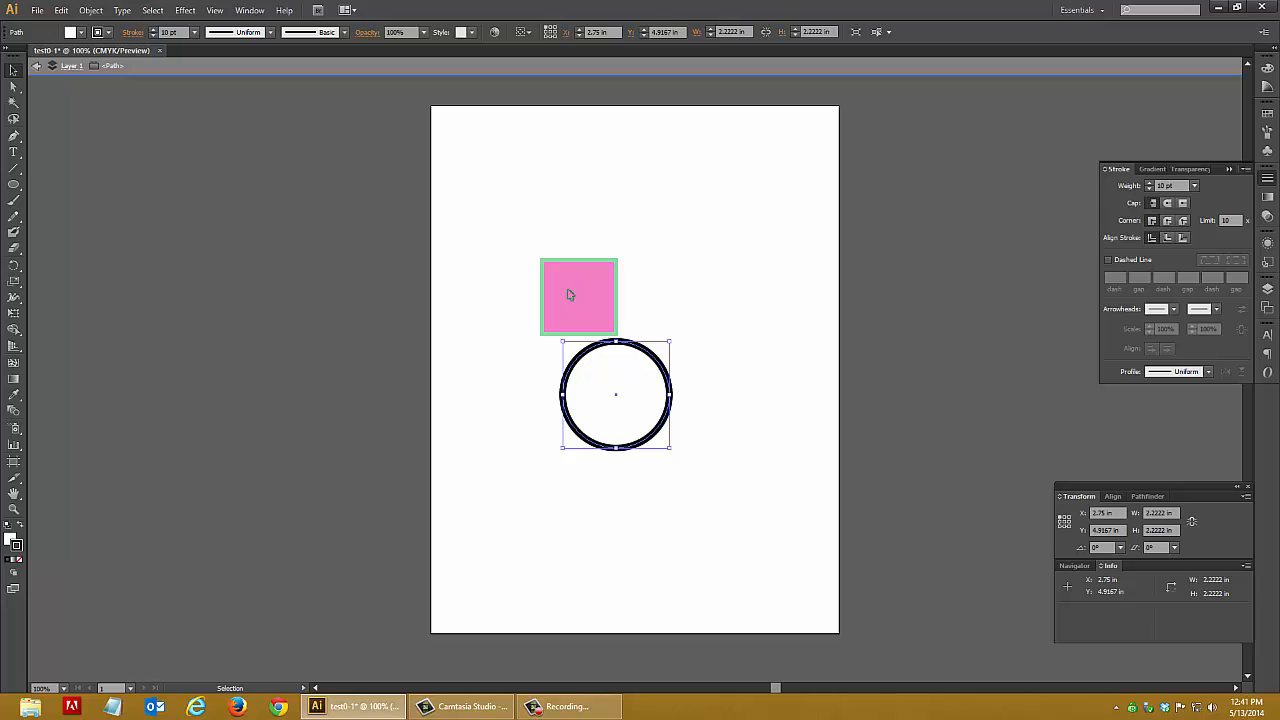
{"action": "key", "text": "ctrl+shift+a"}
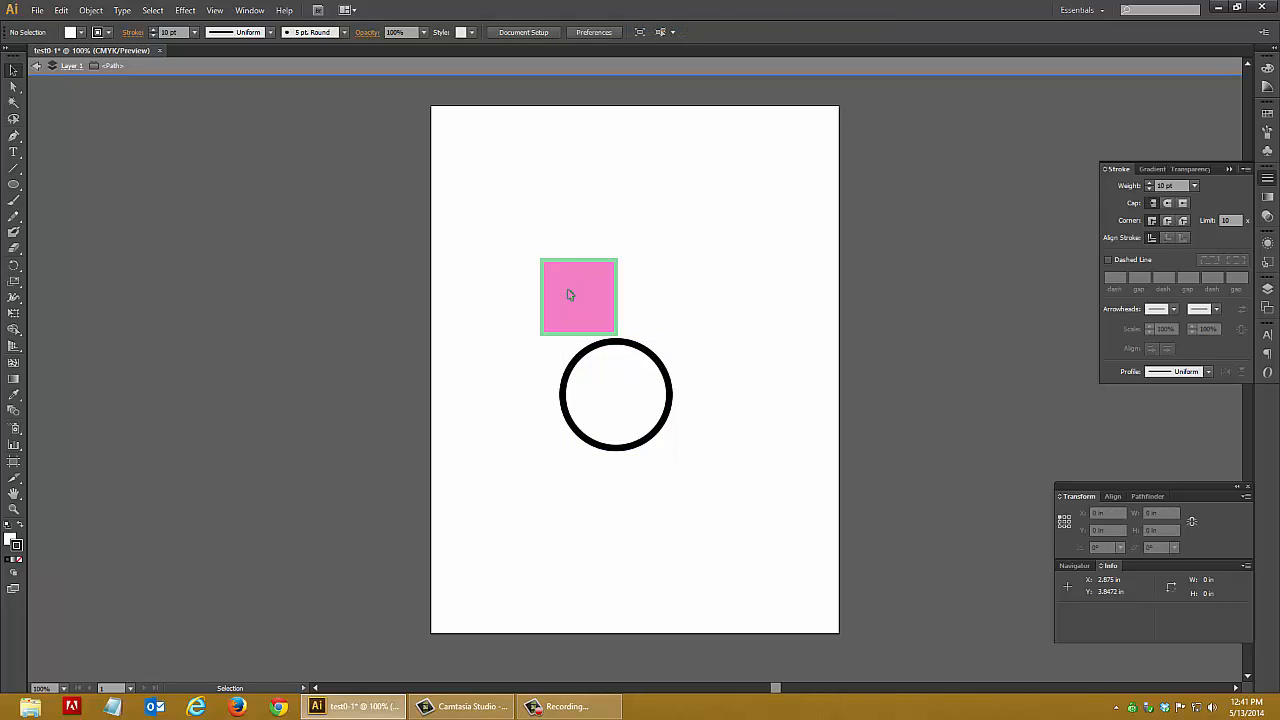
{"action": "left_click", "coordinate": [68, 66]}
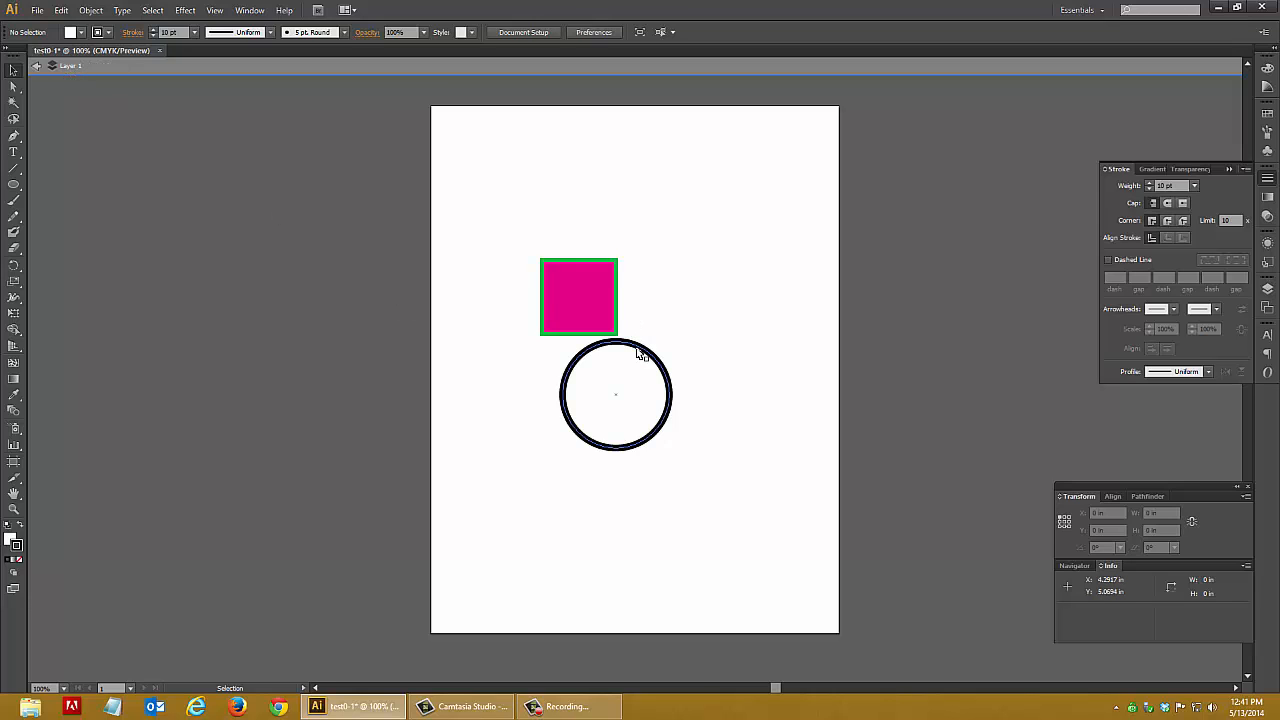
- Move the circle straight up over the square's lower-right corner, to about Y 3.81 in, and display the document's layers
{"action": "left_click_drag", "start_coordinate": [620, 346], "coordinate": [620, 292]}
{"action": "left_click", "coordinate": [720, 378]}
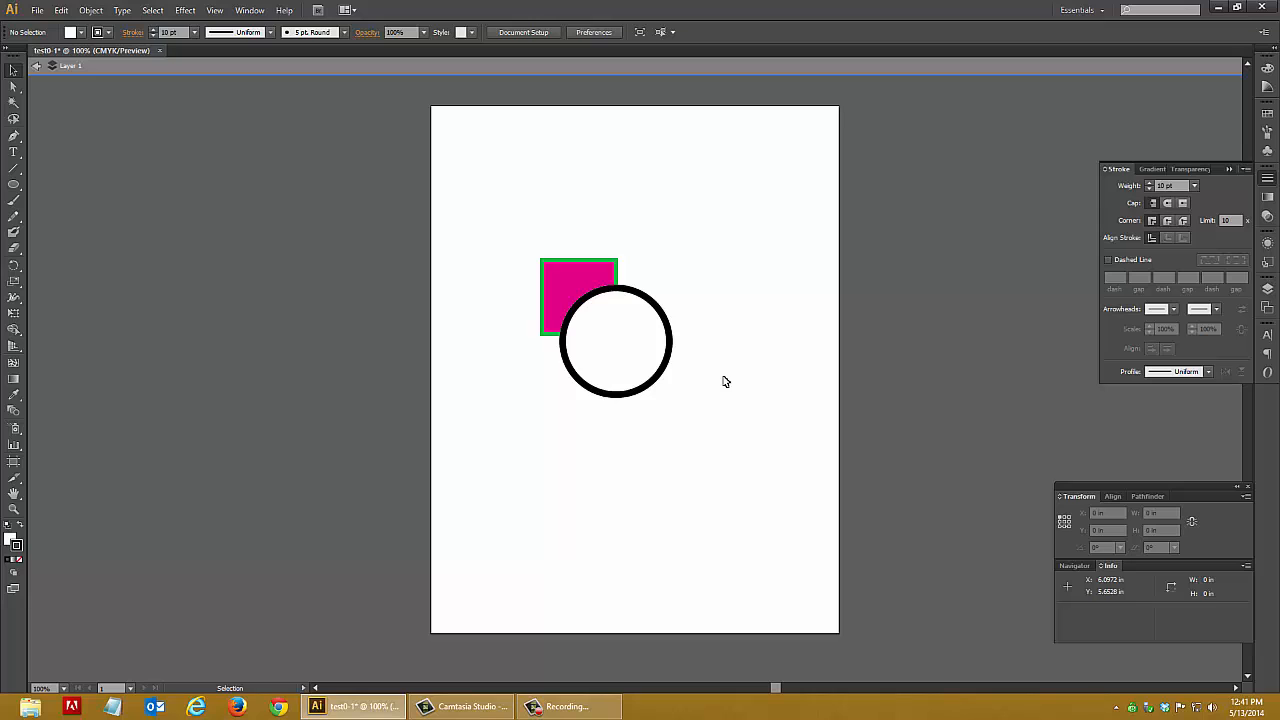
{"action": "left_click", "coordinate": [1267, 290]}
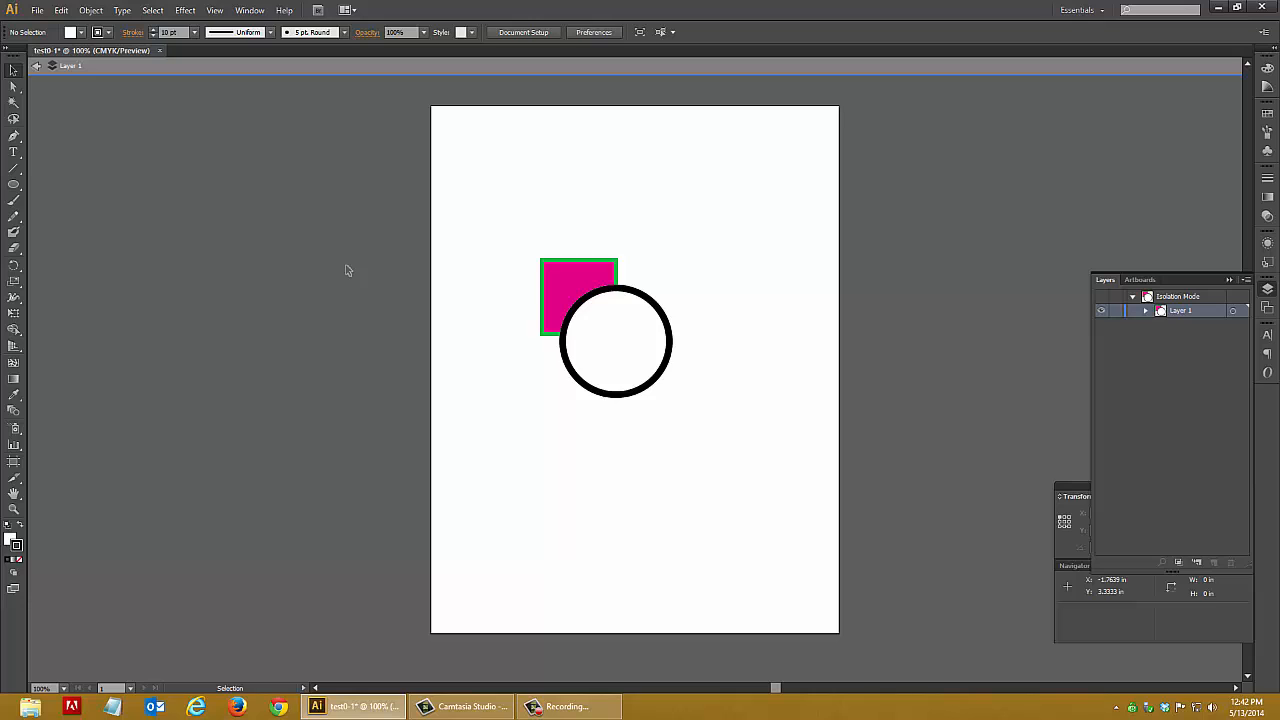
- Show the rulers and add a horizontal guide above the square and a vertical guide along the square's left edge
{"action": "key", "text": "a"}
{"action": "key", "text": "ctrl+r"}
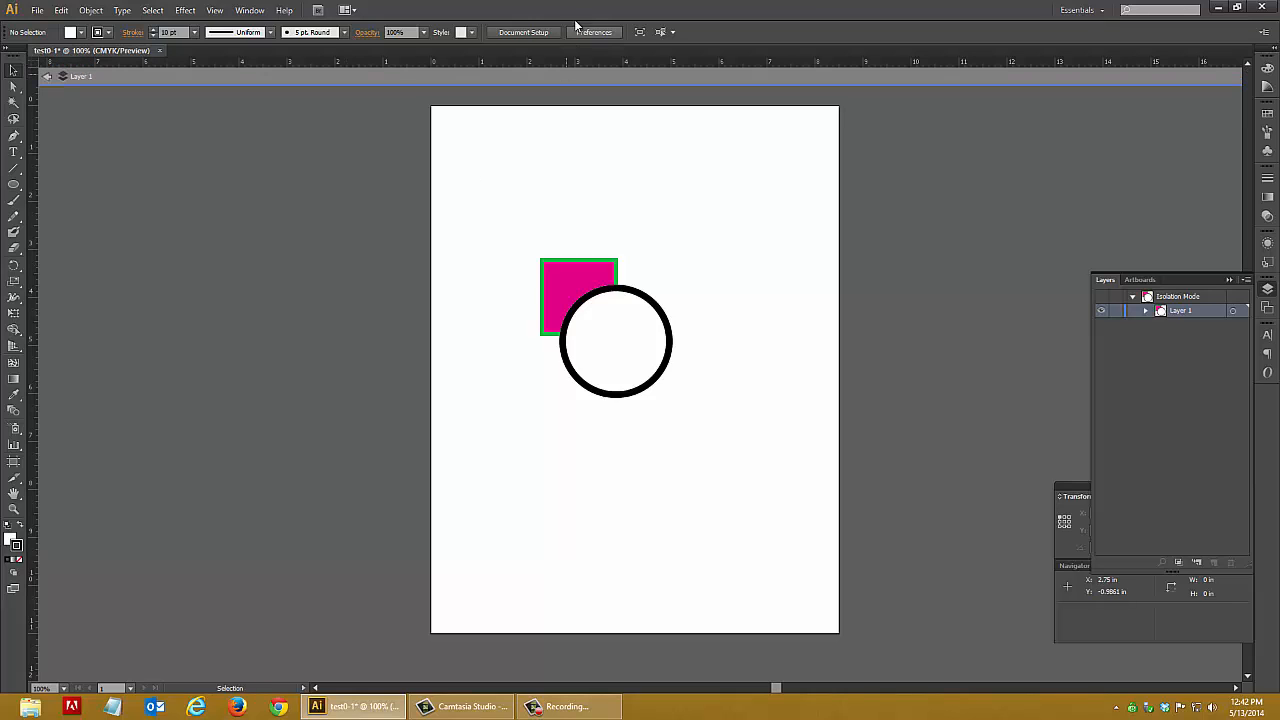
{"action": "left_click_drag", "start_coordinate": [572, 62], "coordinate": [600, 205]}
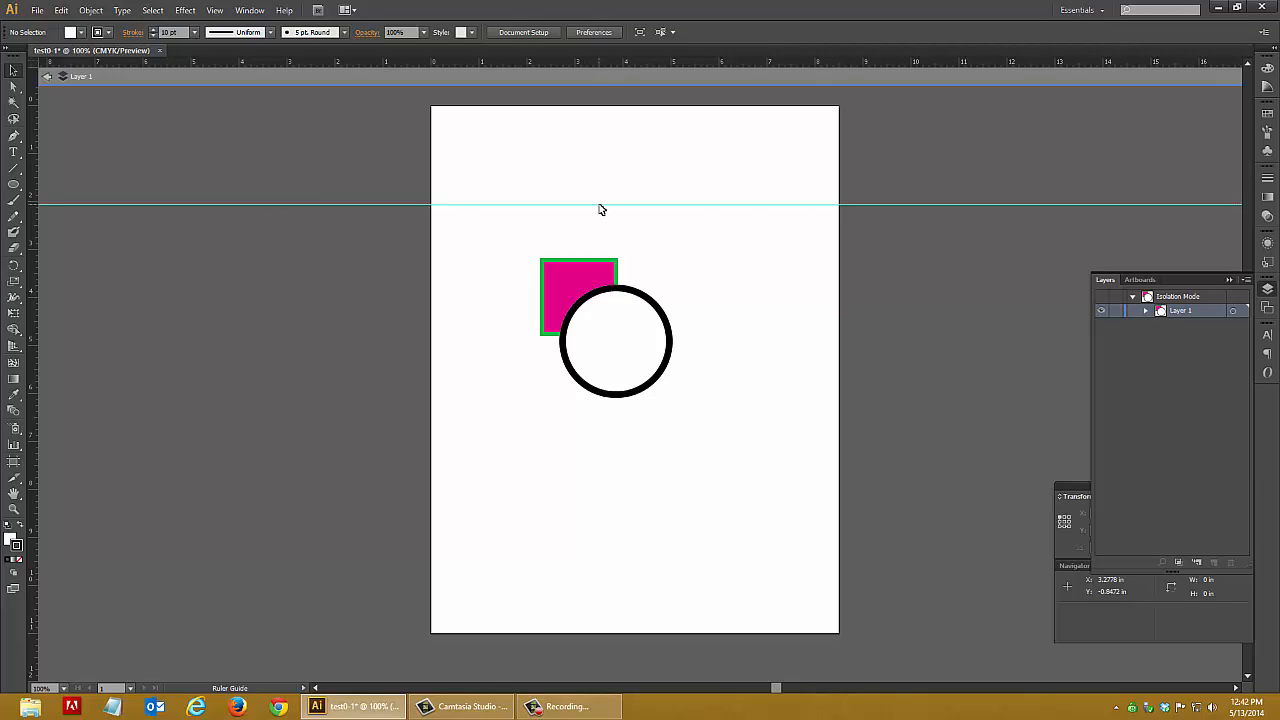
{"action": "left_click_drag", "start_coordinate": [29, 289], "coordinate": [541, 359]}
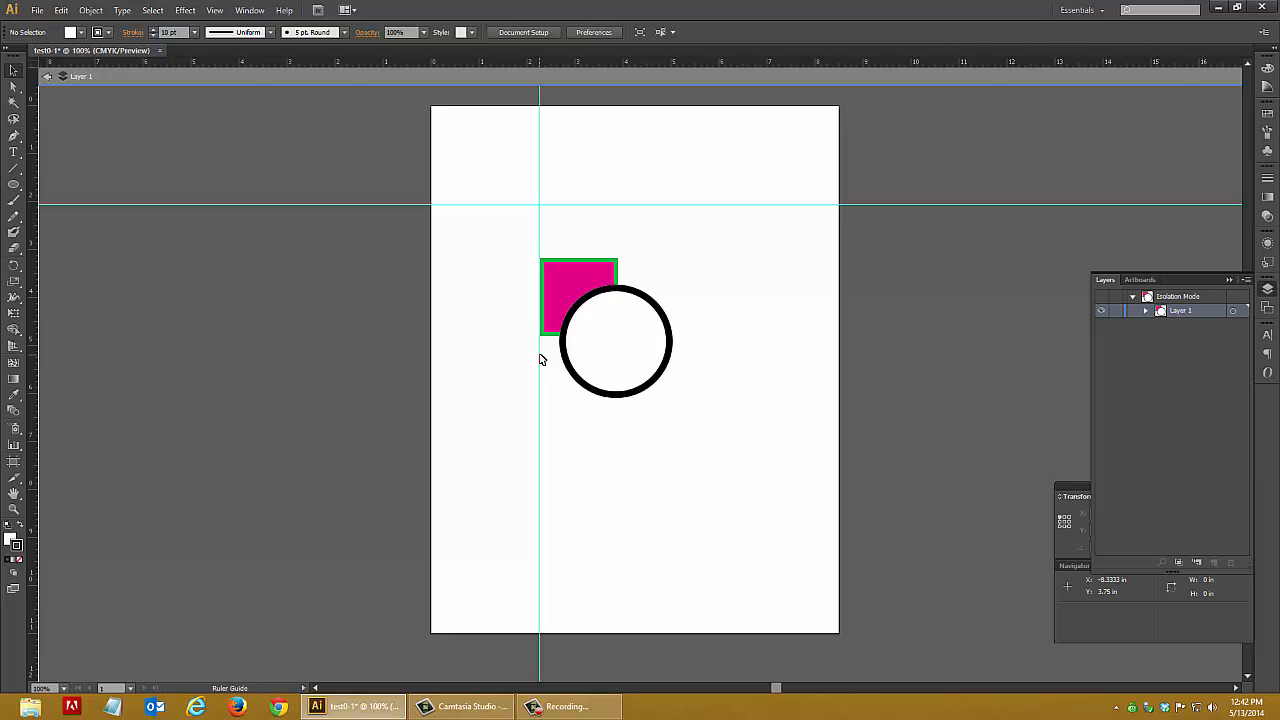
- Expand Layer 1 and highlight each of its two guide entries in turn
{"action": "left_click", "coordinate": [1147, 311]}
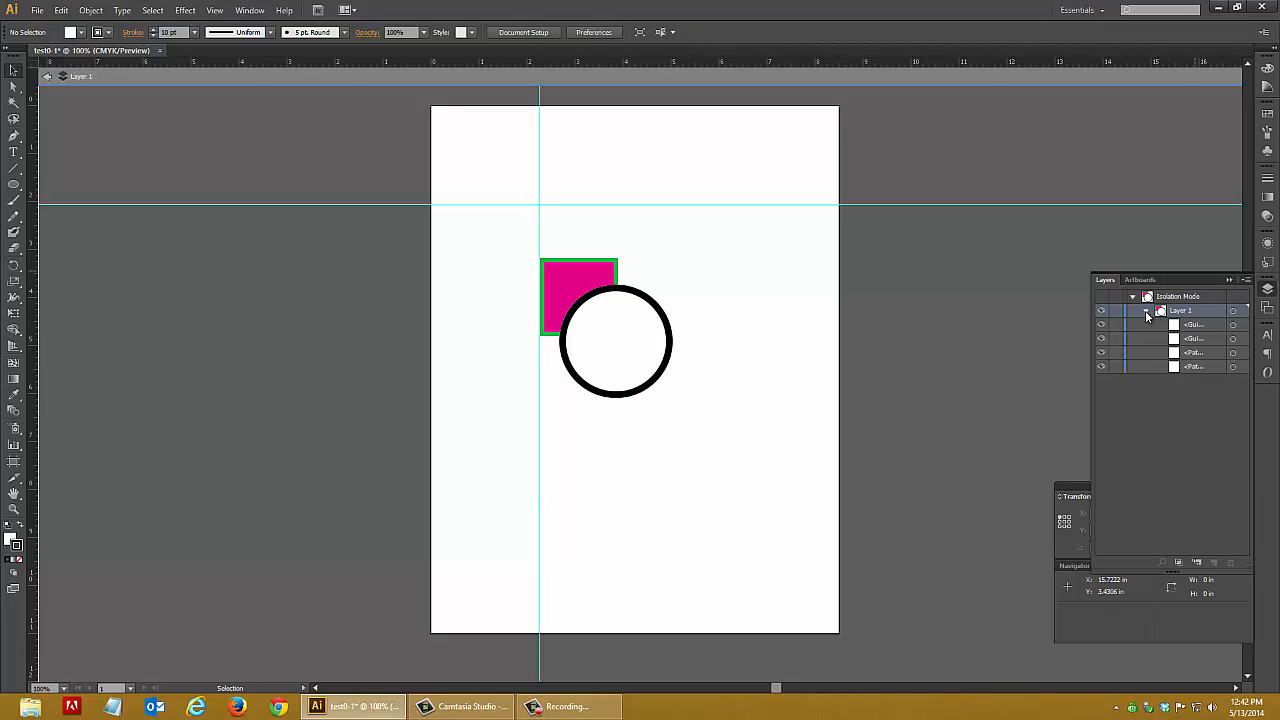
{"action": "left_click", "coordinate": [1205, 326]}
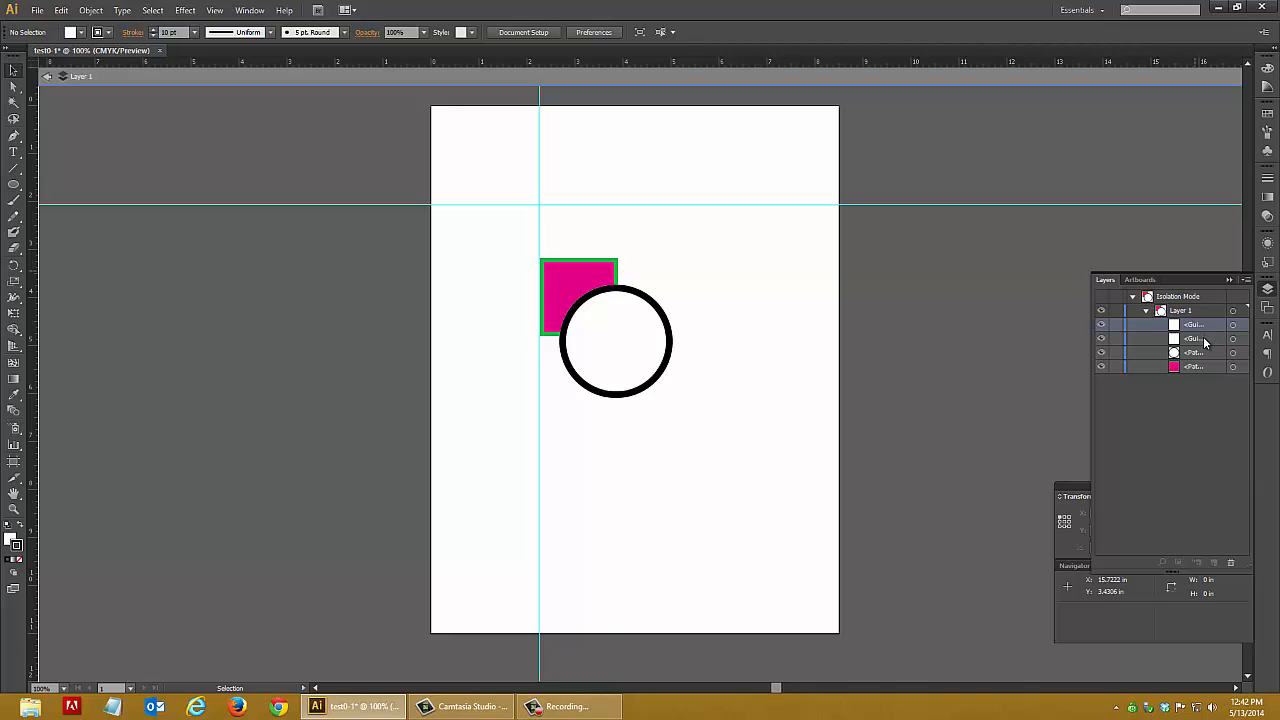
{"action": "left_click", "coordinate": [1204, 341]}
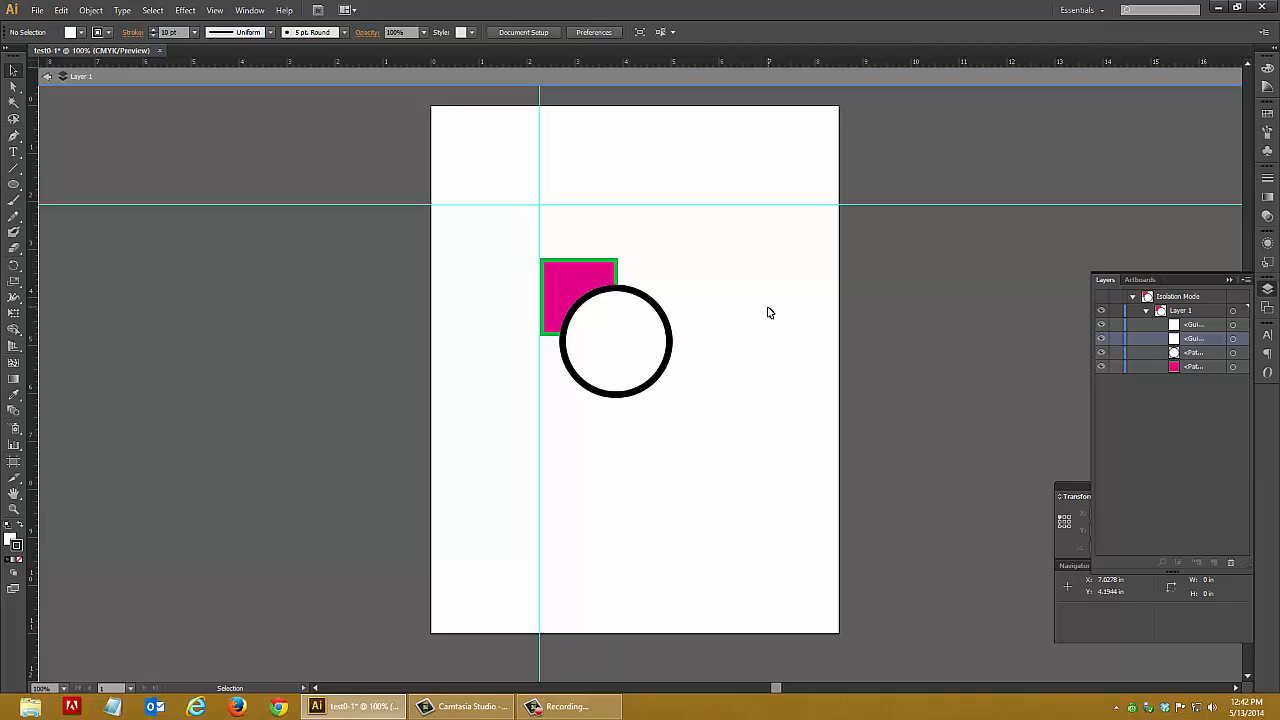
- Hide and reshow all the guides together, and toggle the visibility of each guide individually
{"action": "key", "text": "ctrl+semicolon"}
{"action": "key", "text": "ctrl+semicolon"}
{"action": "left_click", "coordinate": [1101, 325]}
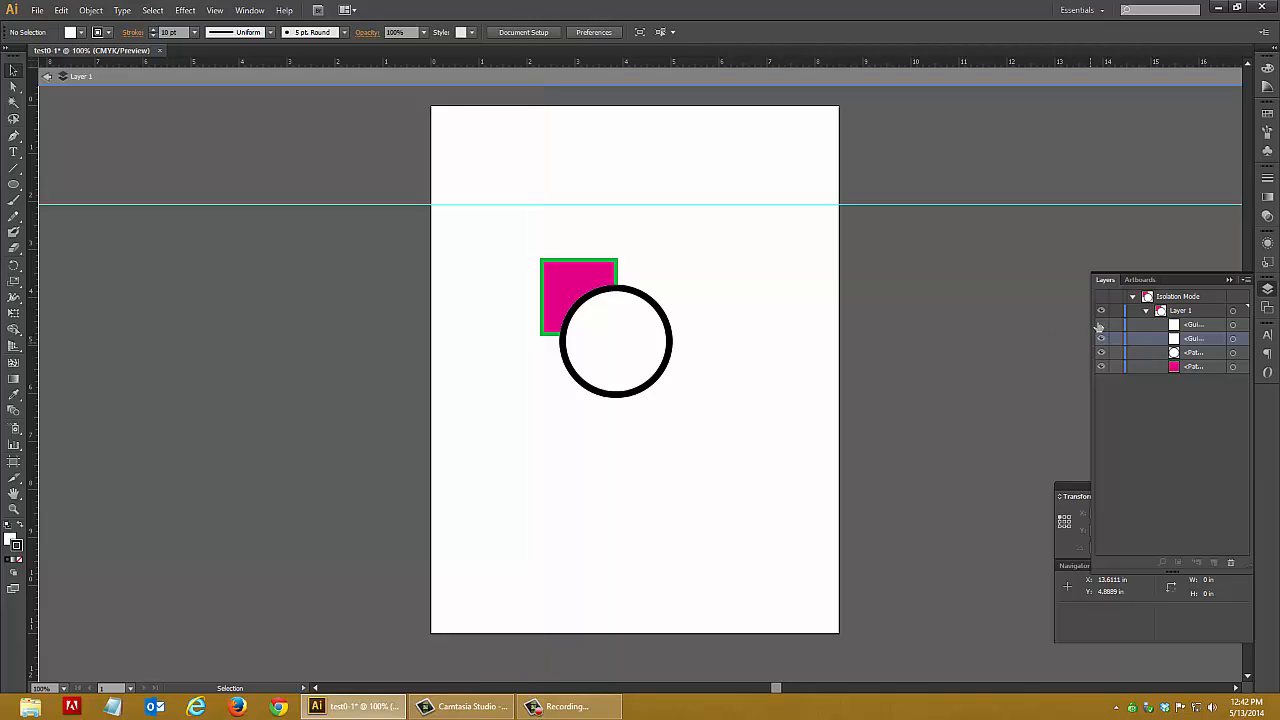
{"action": "left_click", "coordinate": [1101, 325]}
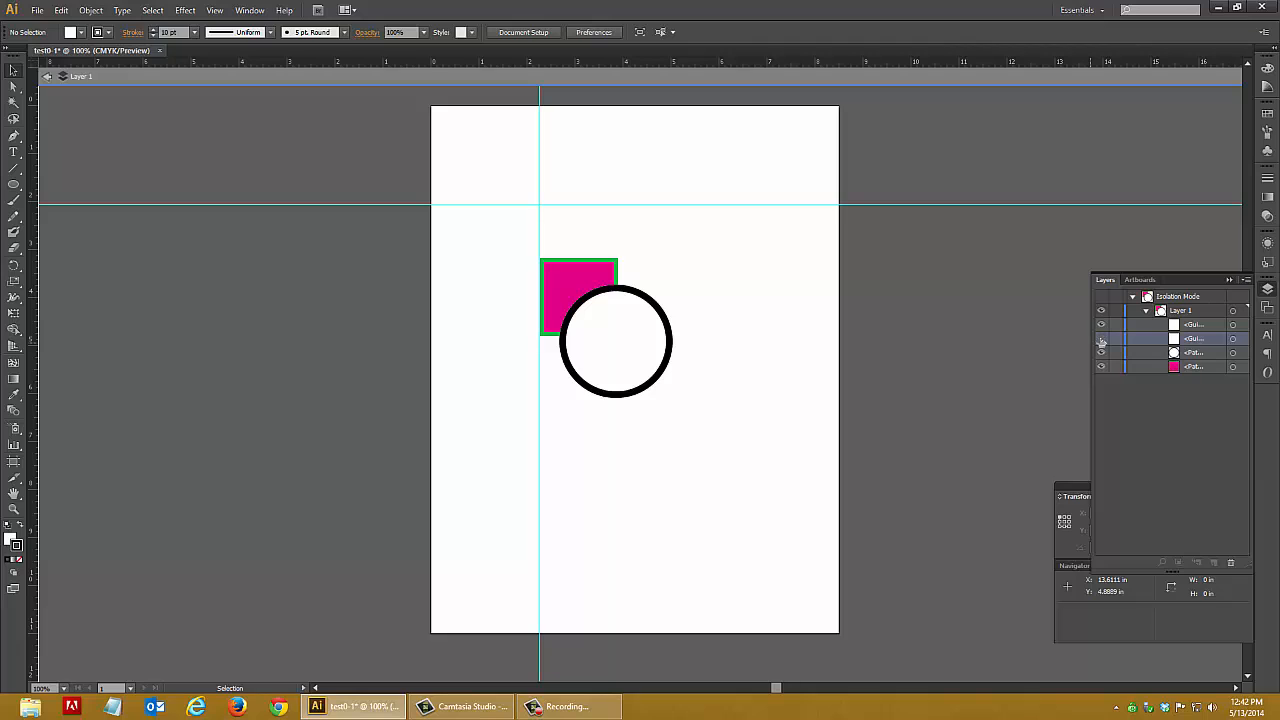
{"action": "left_click", "coordinate": [1101, 339]}
{"action": "left_click", "coordinate": [1101, 339]}
- Check the guide locking option and try to move the horizontal guide upward
{"action": "left_click", "coordinate": [215, 11]}
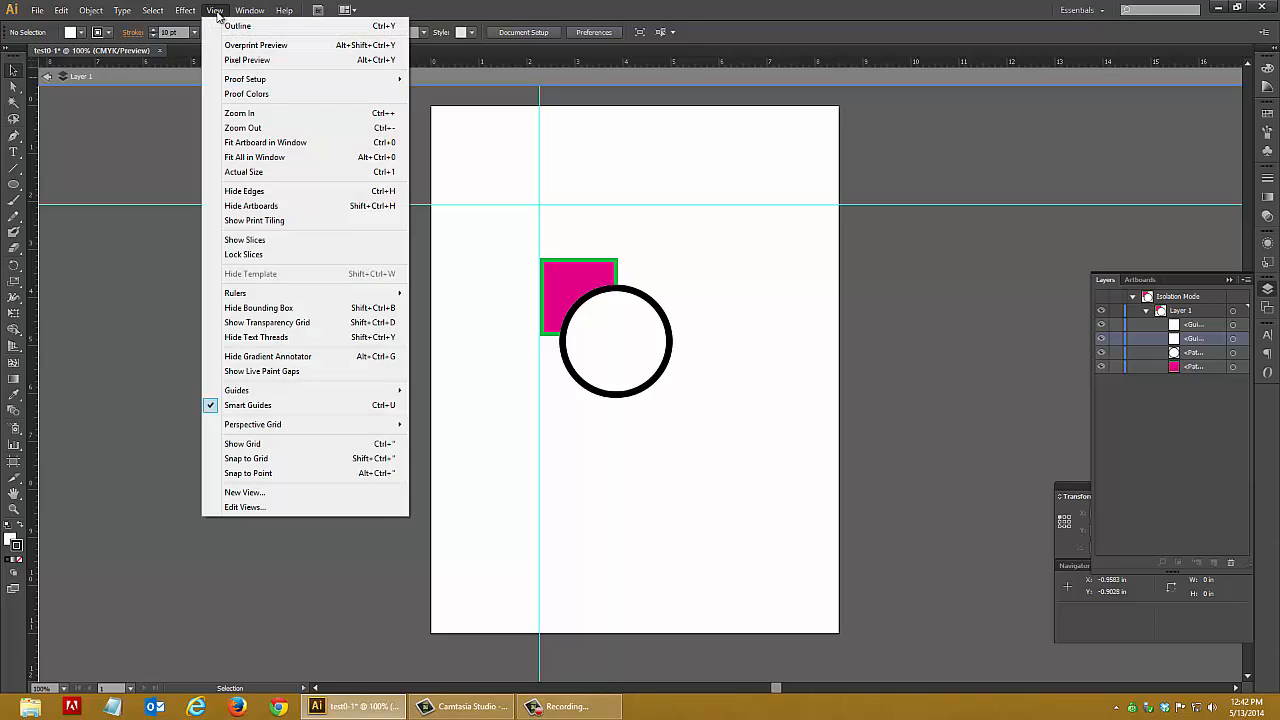
{"action": "mouse_move", "coordinate": [250, 392]}
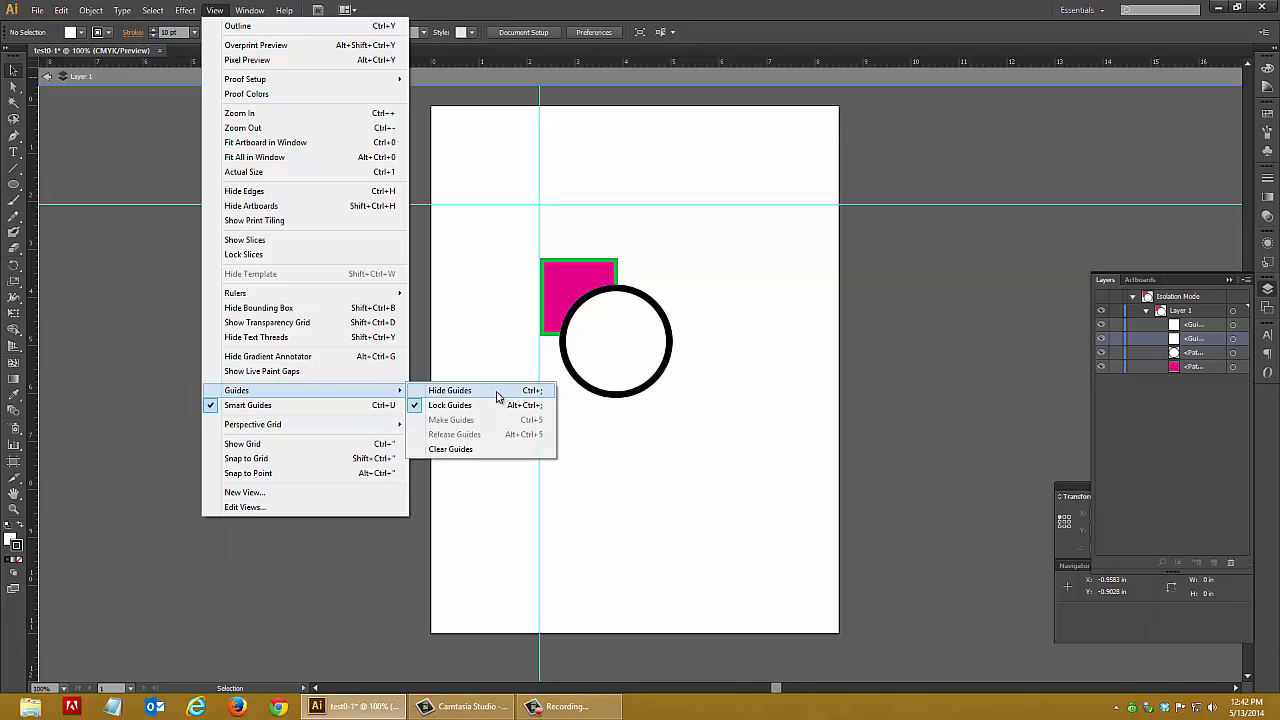
{"action": "left_click", "coordinate": [446, 412]}
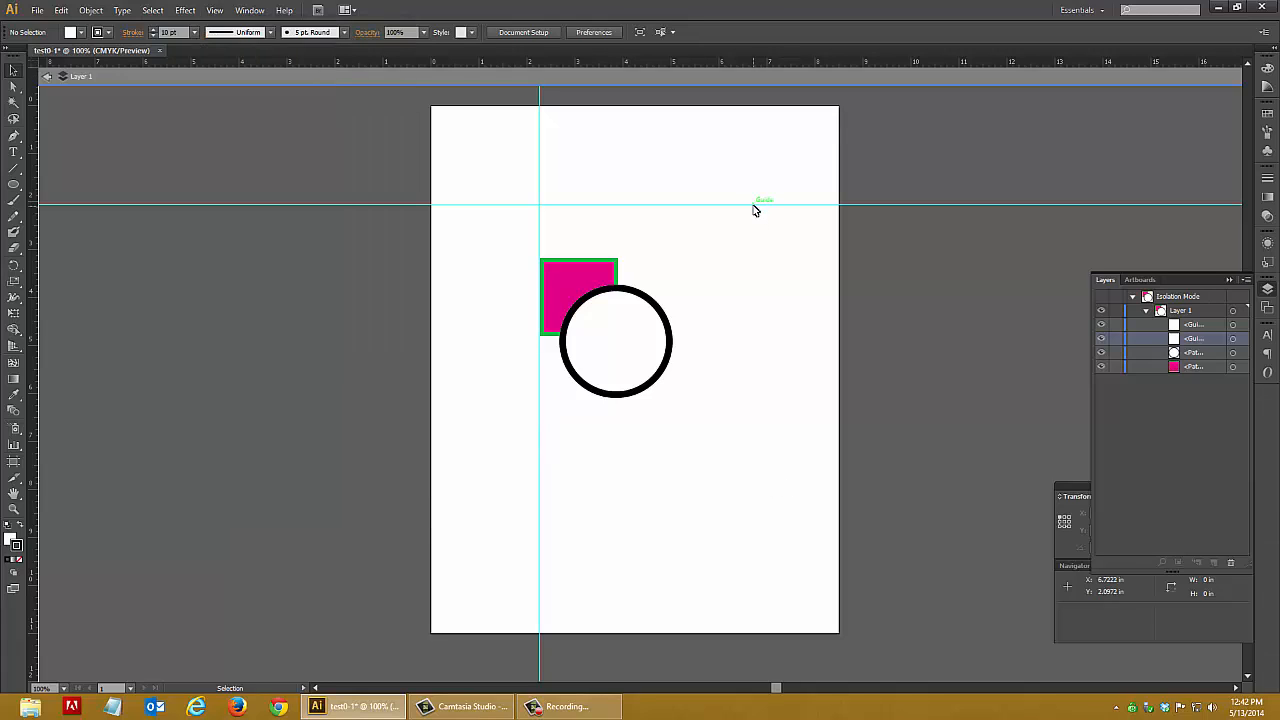
{"action": "left_click_drag", "start_coordinate": [754, 204], "coordinate": [766, 150]}
- Unlock the guides, move the horizontal guide up to about Y 0.86 in, and deselect it
{"action": "left_click", "coordinate": [214, 10]}
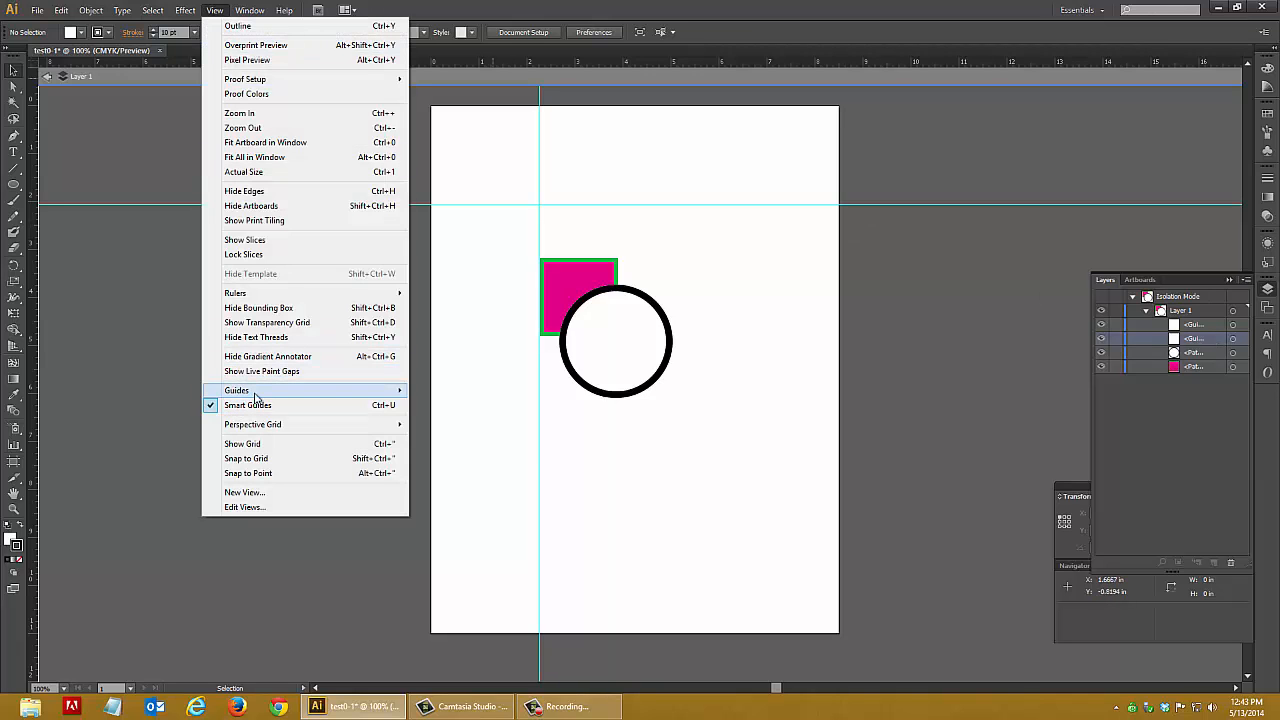
{"action": "mouse_move", "coordinate": [255, 395]}
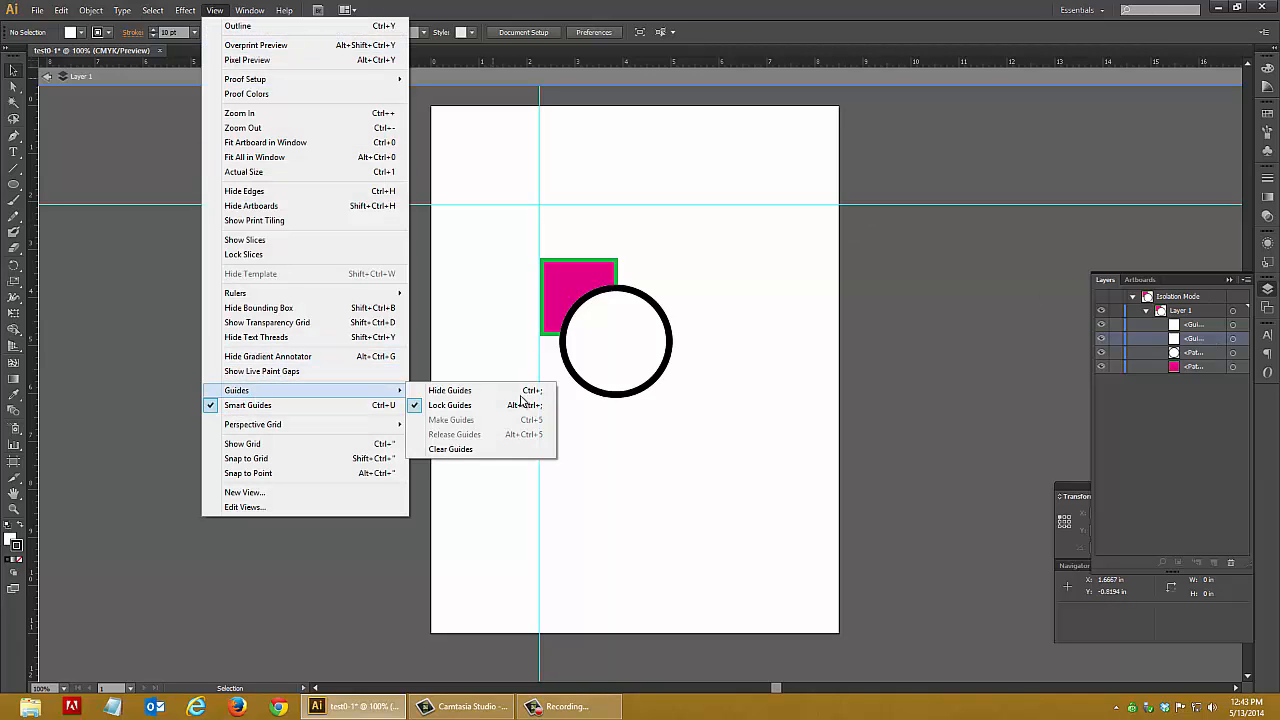
{"action": "left_click", "coordinate": [440, 407]}
{"action": "left_click_drag", "start_coordinate": [726, 204], "coordinate": [728, 151]}
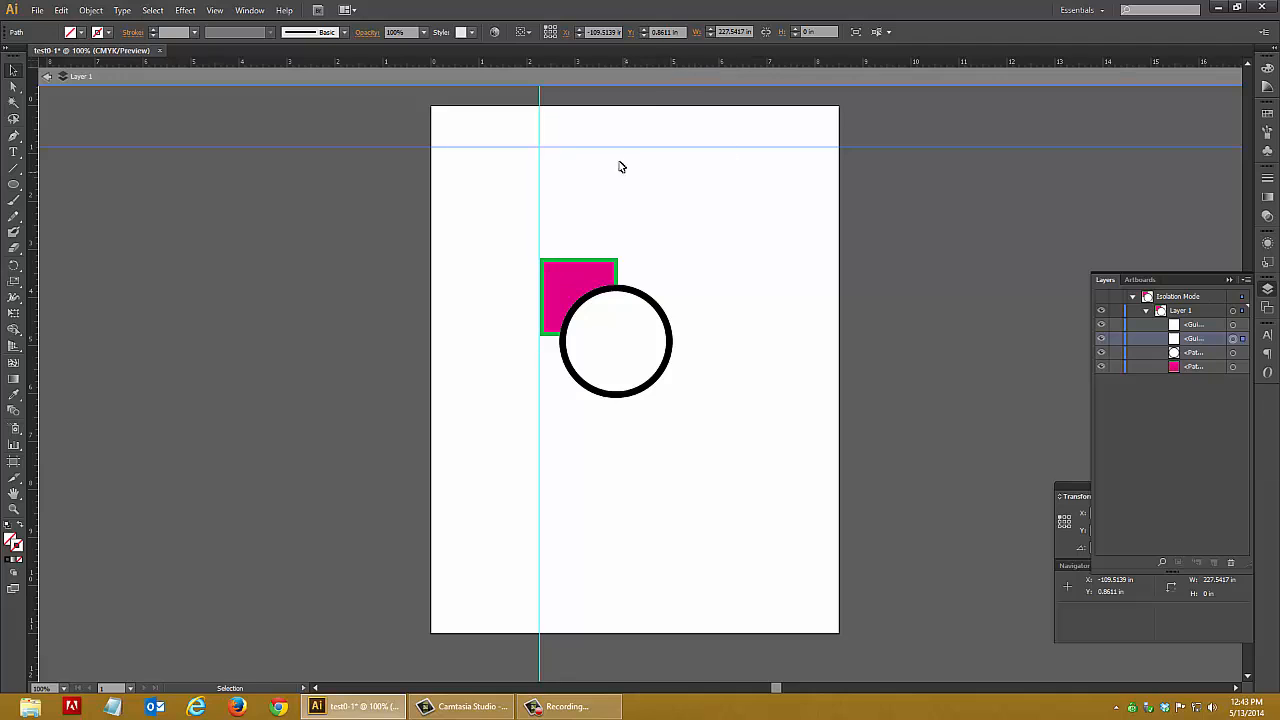
{"action": "left_click_drag", "start_coordinate": [623, 146], "coordinate": [612, 36]}
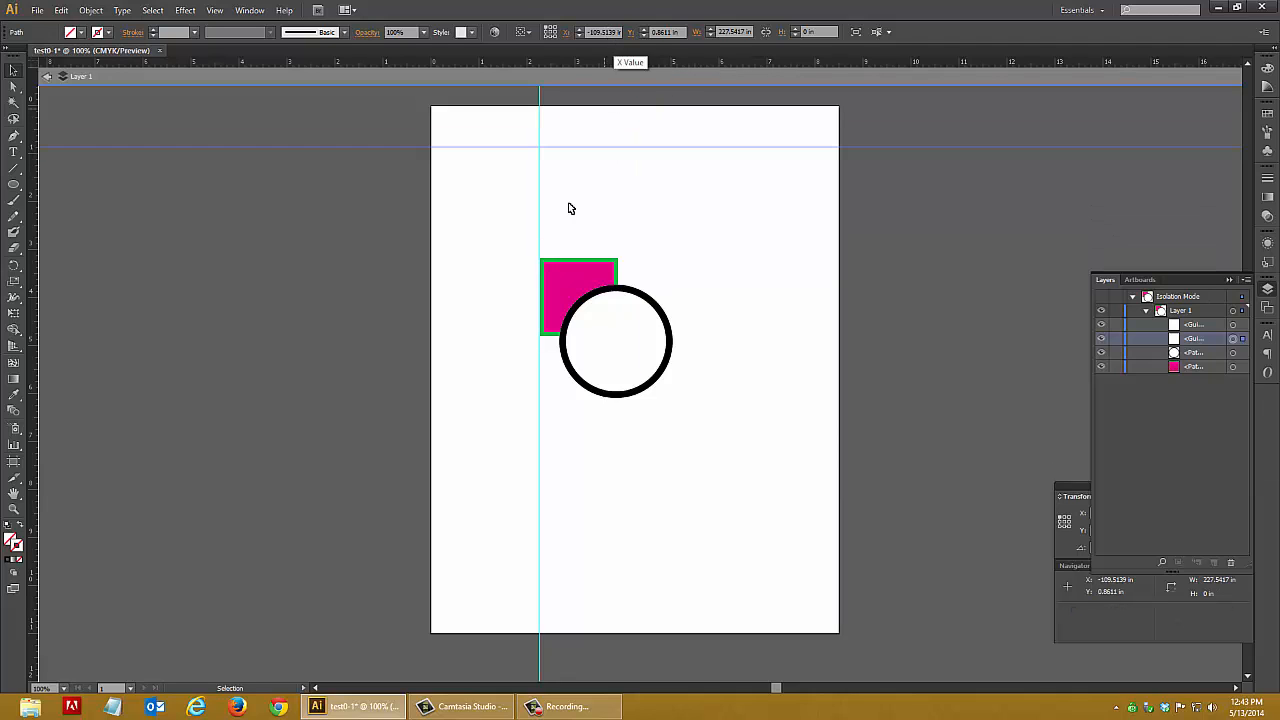
{"action": "left_click", "coordinate": [637, 206]}
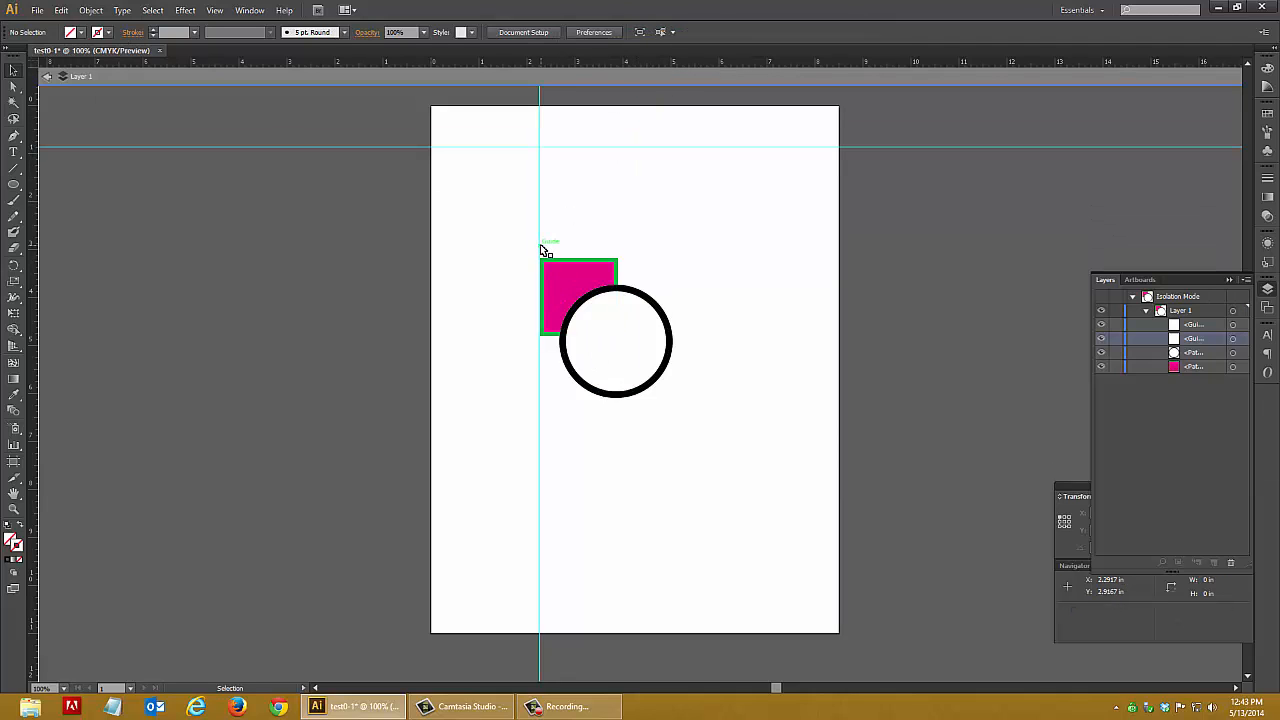
- Select the vertical guide on the square's left edge and hide both guides individually within Layer 1
{"action": "mouse_move", "coordinate": [540, 244]}
{"action": "left_mouse_down"}
{"action": "mouse_move", "coordinate": [121, 215]}
{"action": "mouse_move", "coordinate": [540, 243]}
{"action": "left_mouse_up"}
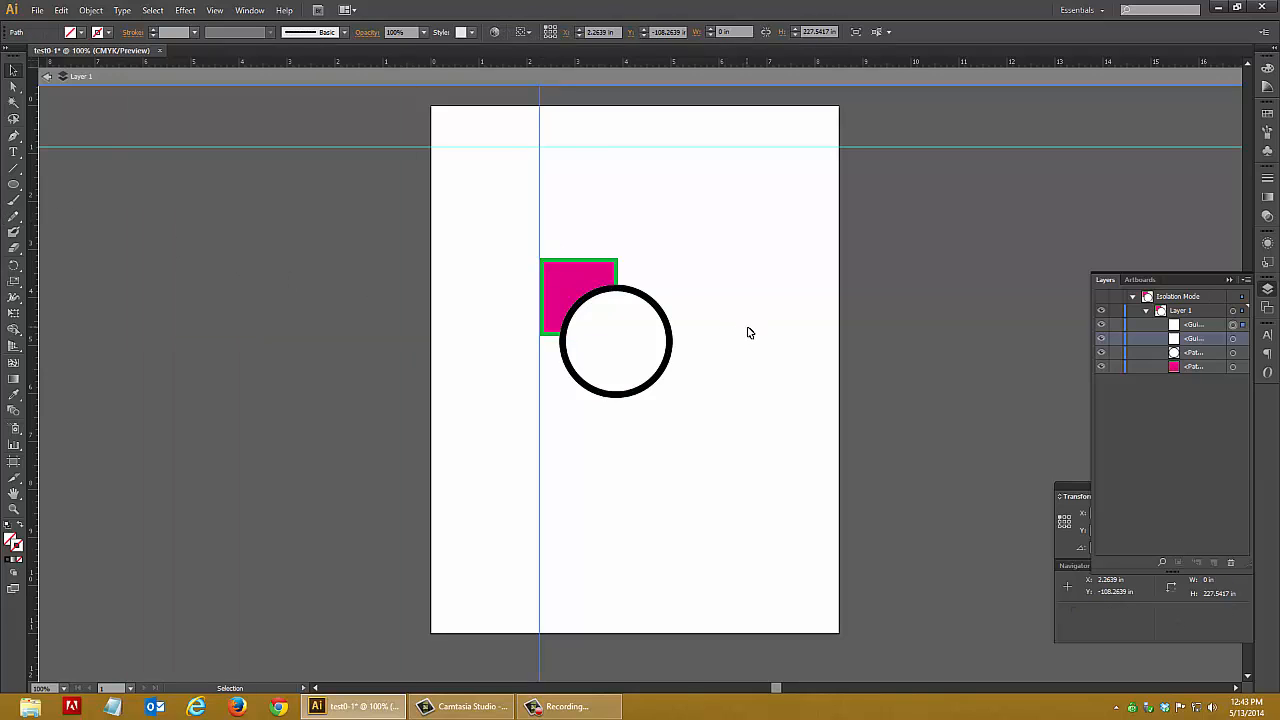
{"action": "left_click", "coordinate": [1101, 324]}
{"action": "left_click", "coordinate": [1101, 338]}
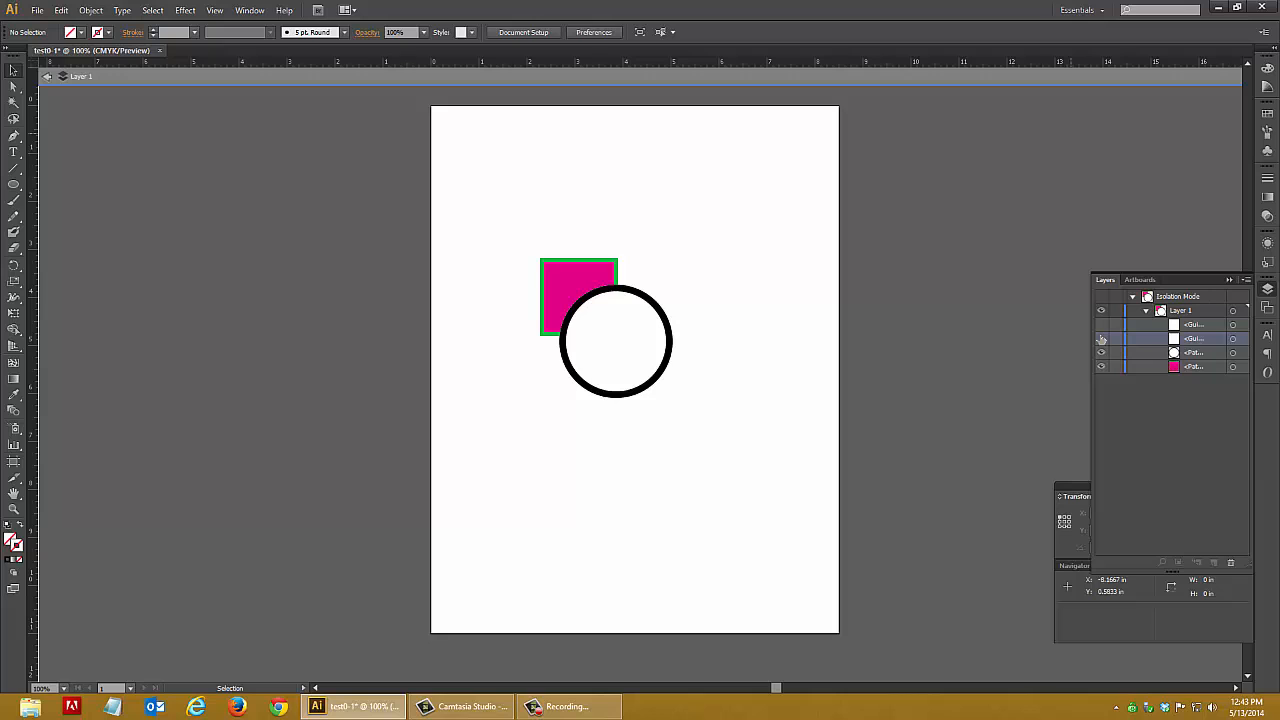
- Select the circle and the square in turn, reselect the circle, and highlight the circle's path entry in Layer 1
{"action": "left_click", "coordinate": [592, 366]}
{"action": "left_click", "coordinate": [560, 307]}
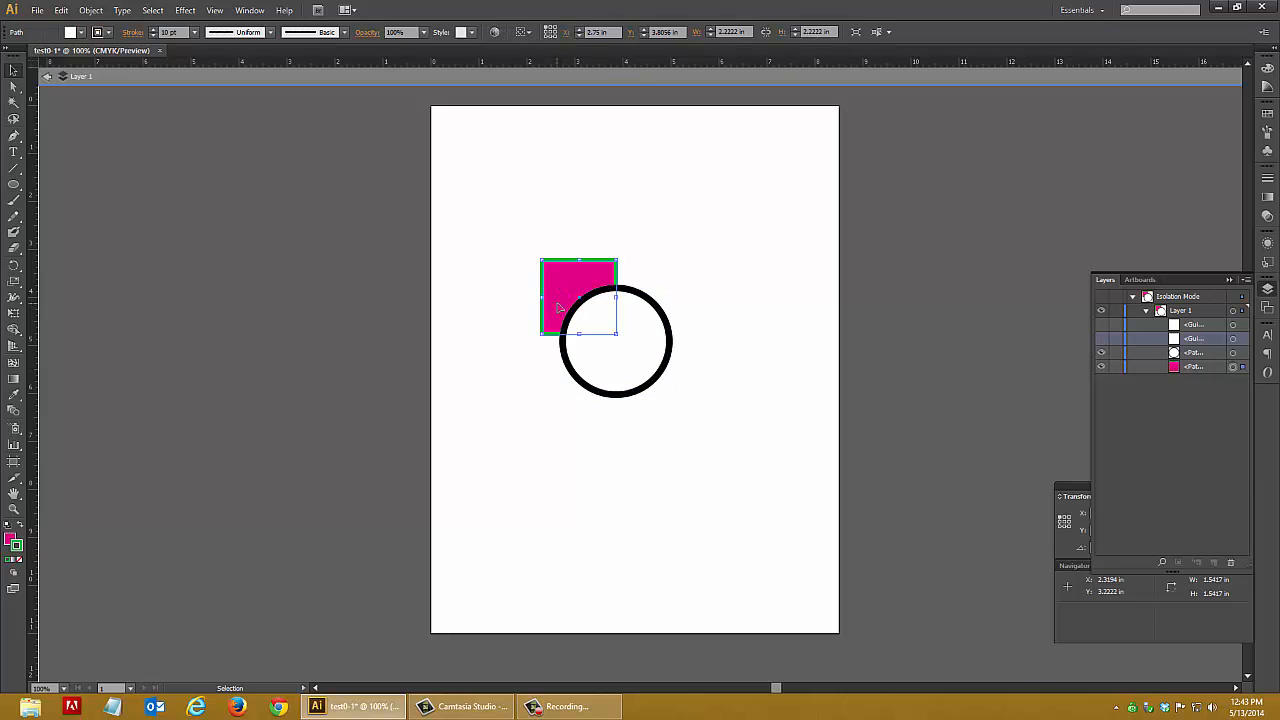
{"action": "left_click", "coordinate": [646, 343]}
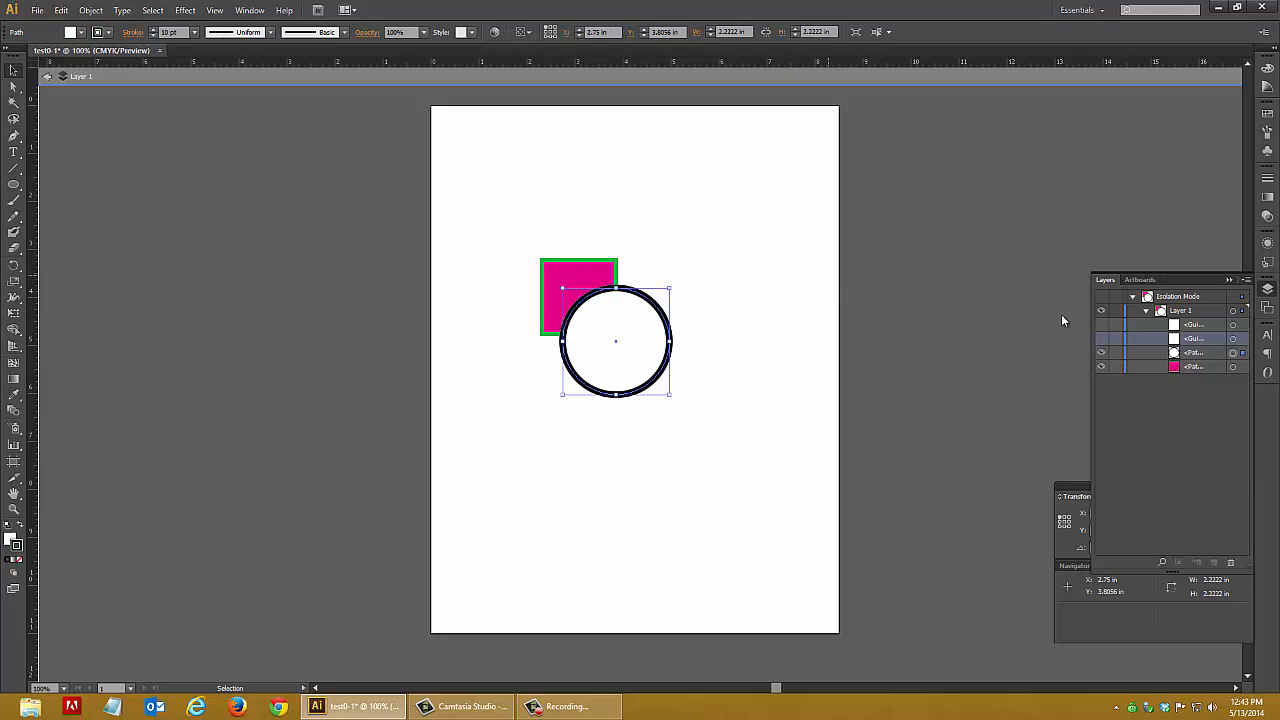
{"action": "left_click", "coordinate": [1215, 355]}
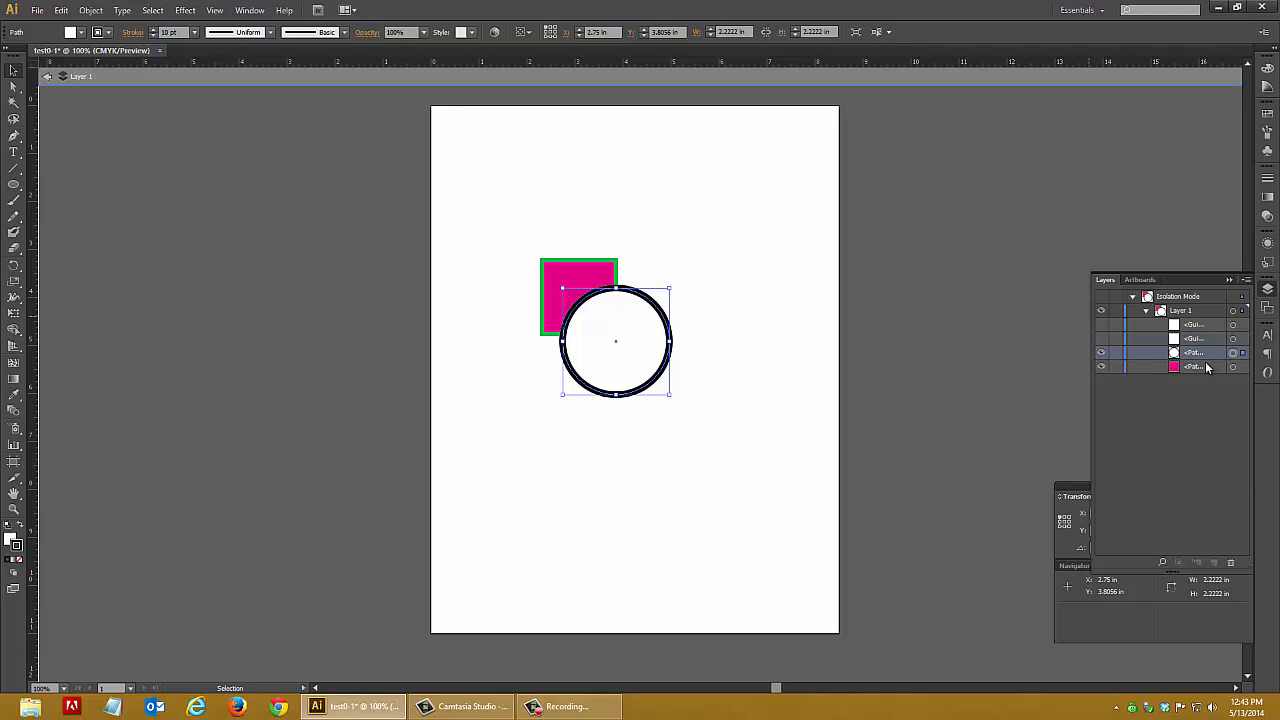
- Move the magenta square's path above the circle's path in Layer 1's stacking order and leave both shapes deselected
{"action": "left_click_drag", "start_coordinate": [1207, 368], "coordinate": [1204, 353]}
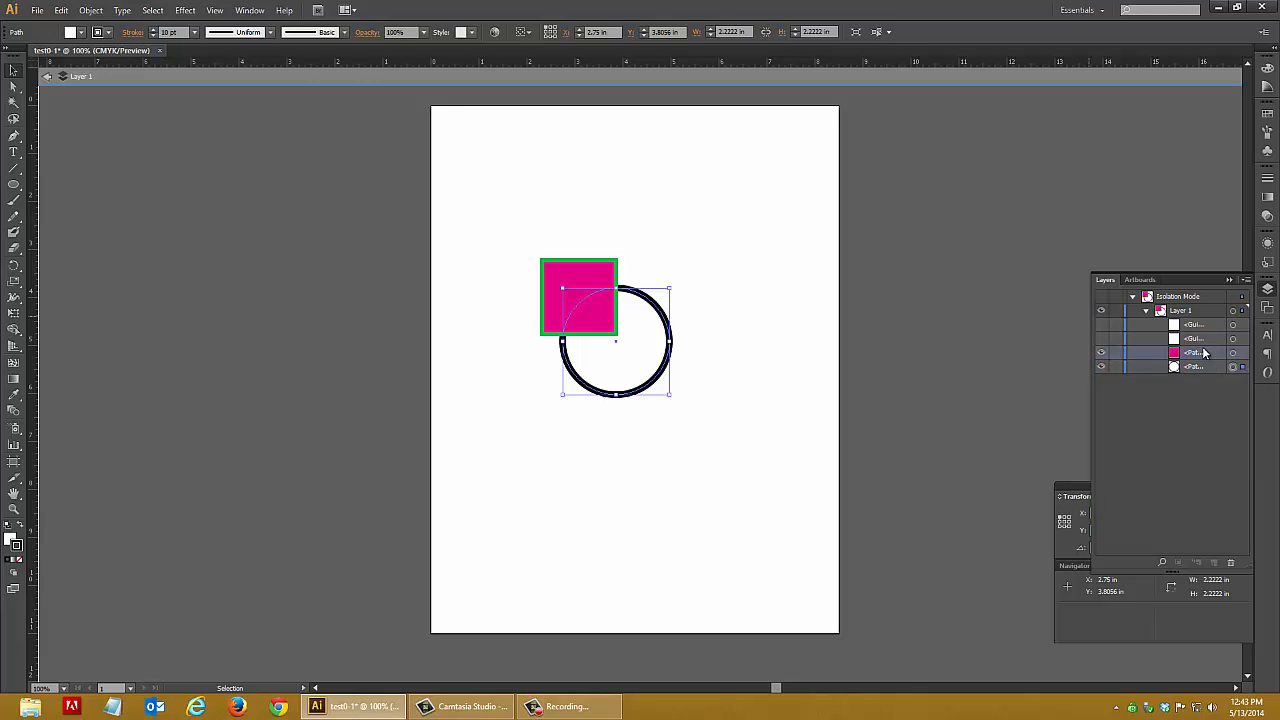
{"action": "left_click", "coordinate": [749, 383]}
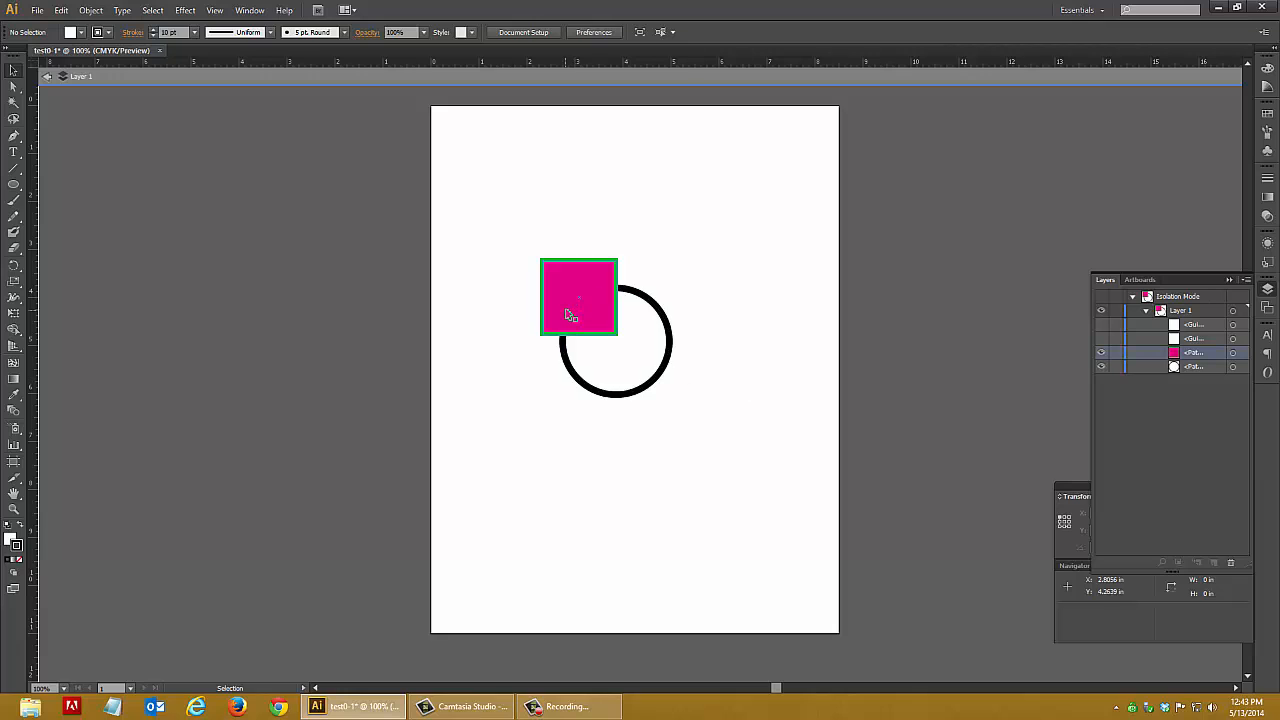
{"action": "left_click", "coordinate": [657, 380]}
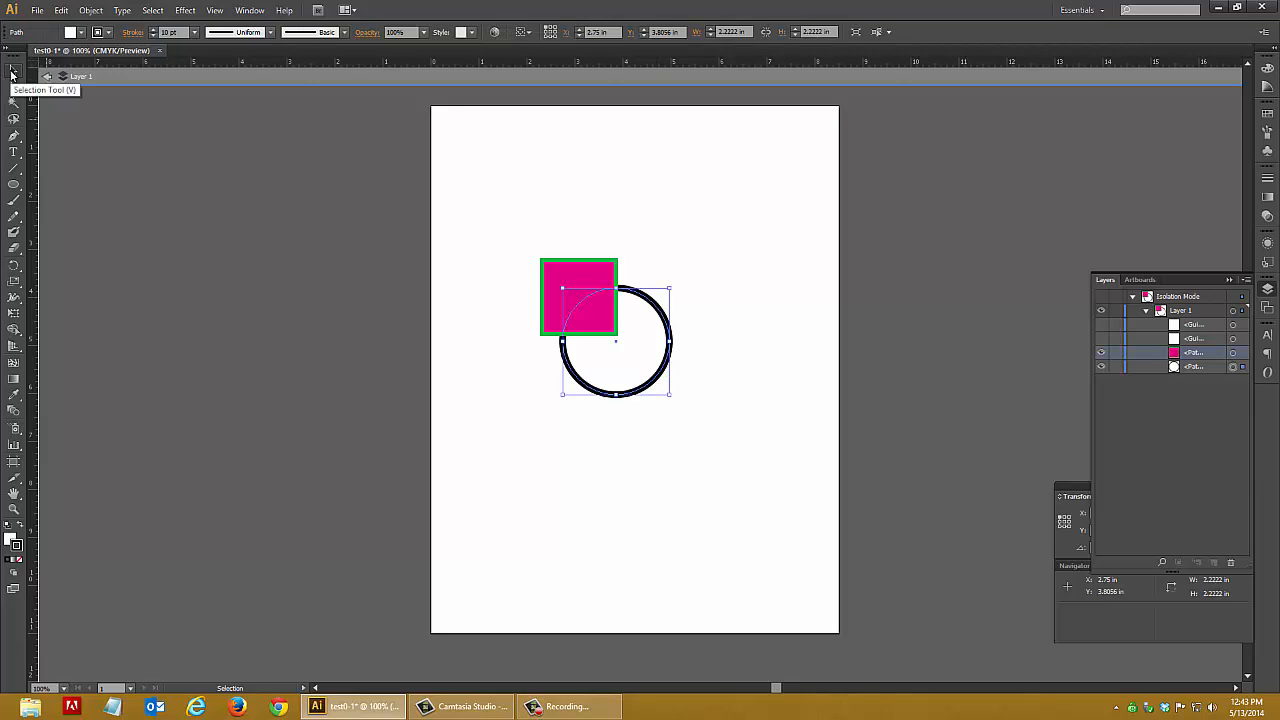
{"action": "left_click", "coordinate": [712, 400]}
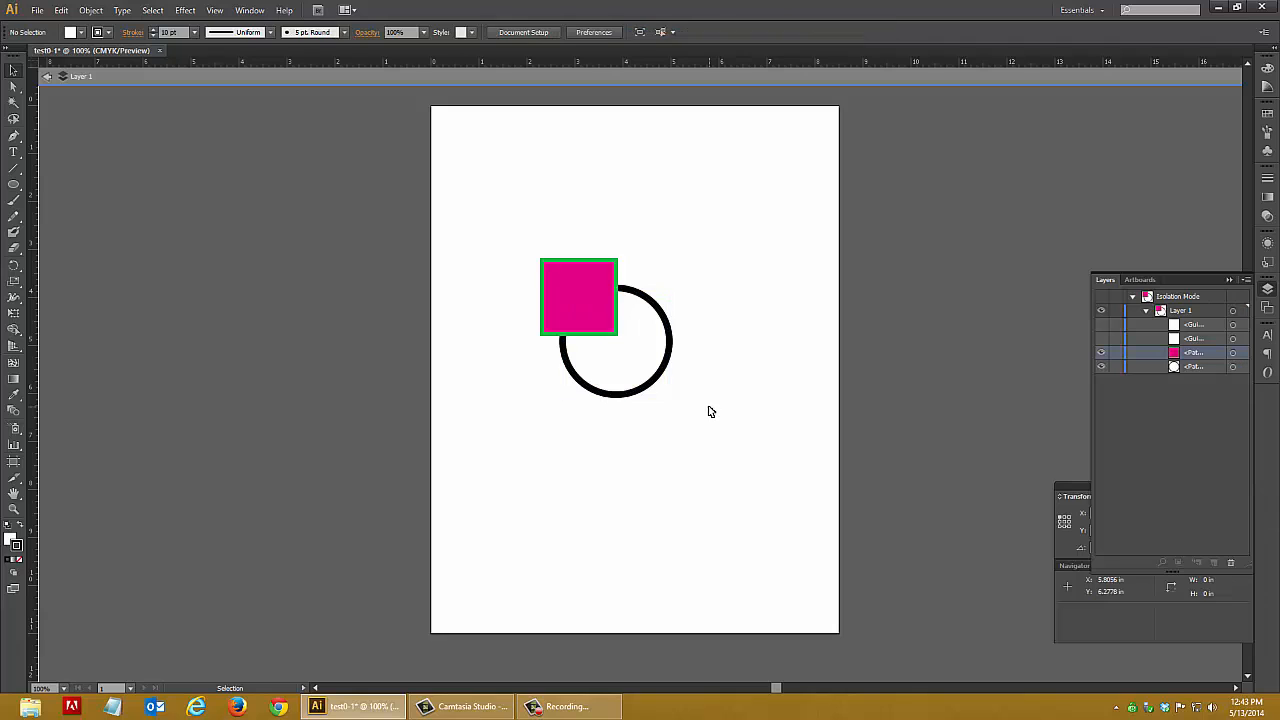
- Move the circle down and right, clear of the square, to about X 4.25 in, Y 4.99 in, and deselect it
{"action": "left_click", "coordinate": [655, 380]}
{"action": "left_click_drag", "start_coordinate": [655, 383], "coordinate": [727, 440]}
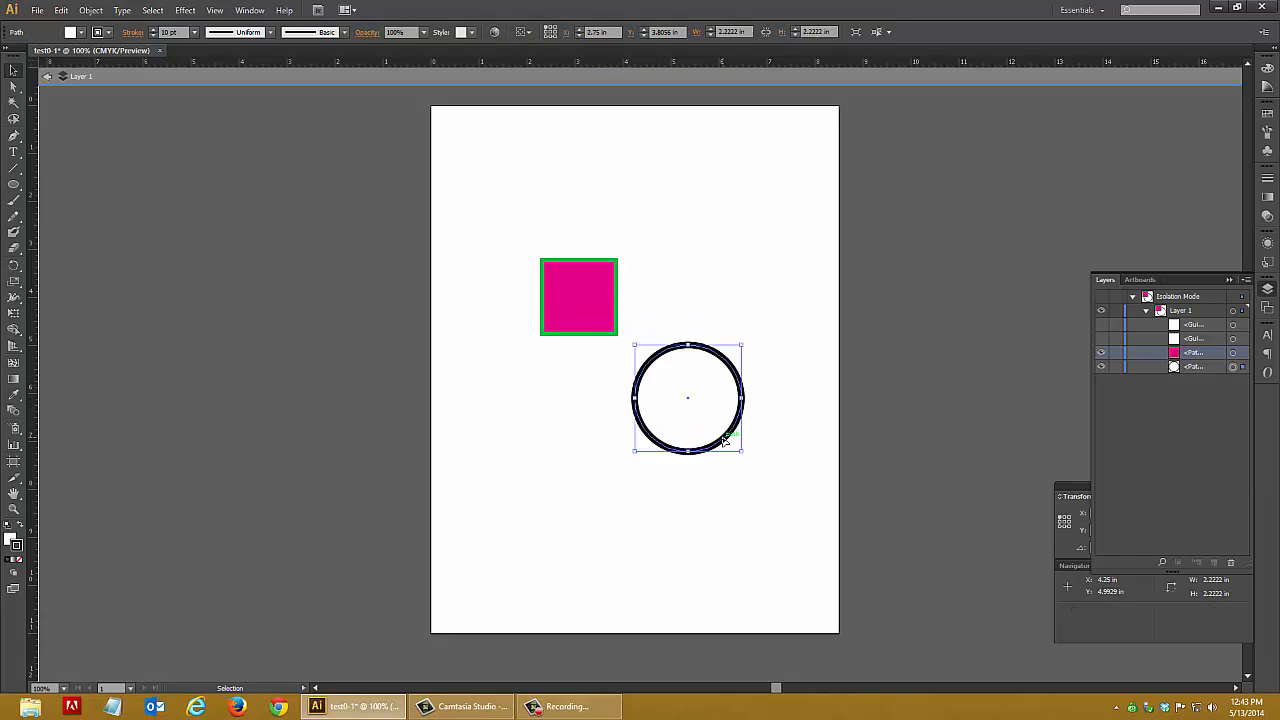
{"action": "left_click", "coordinate": [537, 410]}
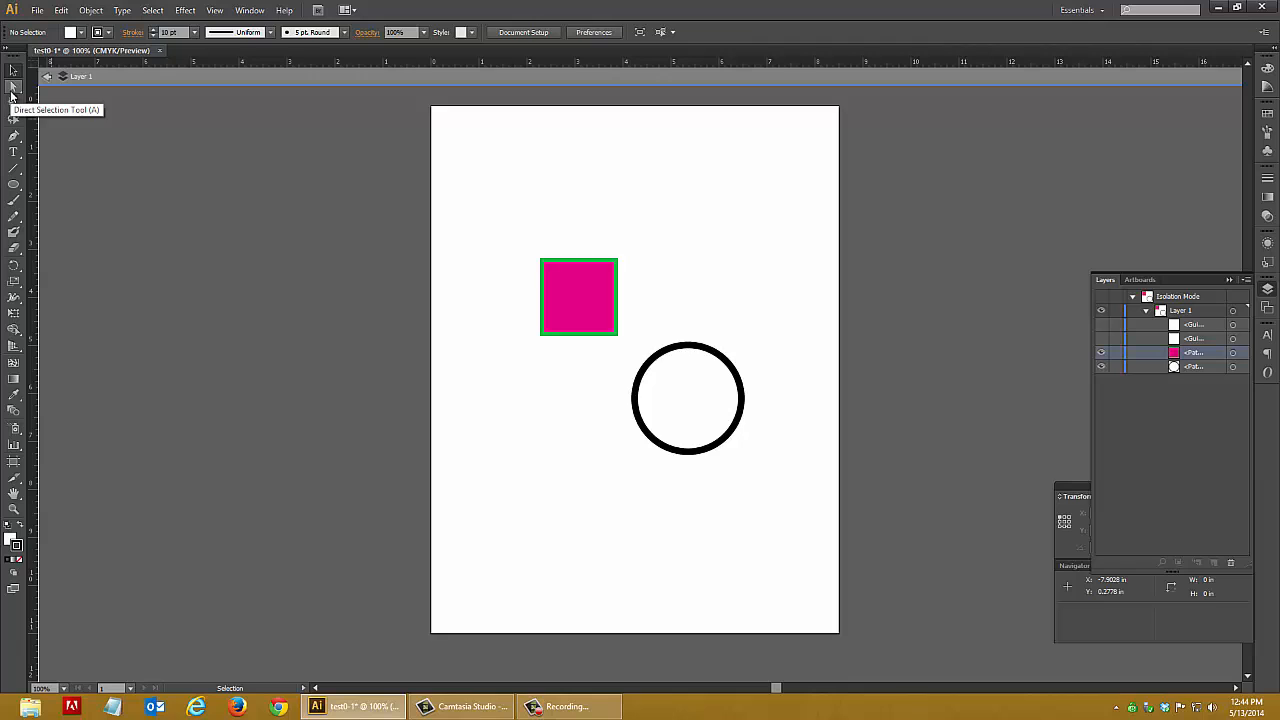
- Reshape the square with Direct Selection, moving its lower-right corner to about X 7.5, Y 4.06 in, lower-left to 2.42, 5.5, and upper-right to 4.25, 1.81
{"action": "left_click", "coordinate": [597, 331]}
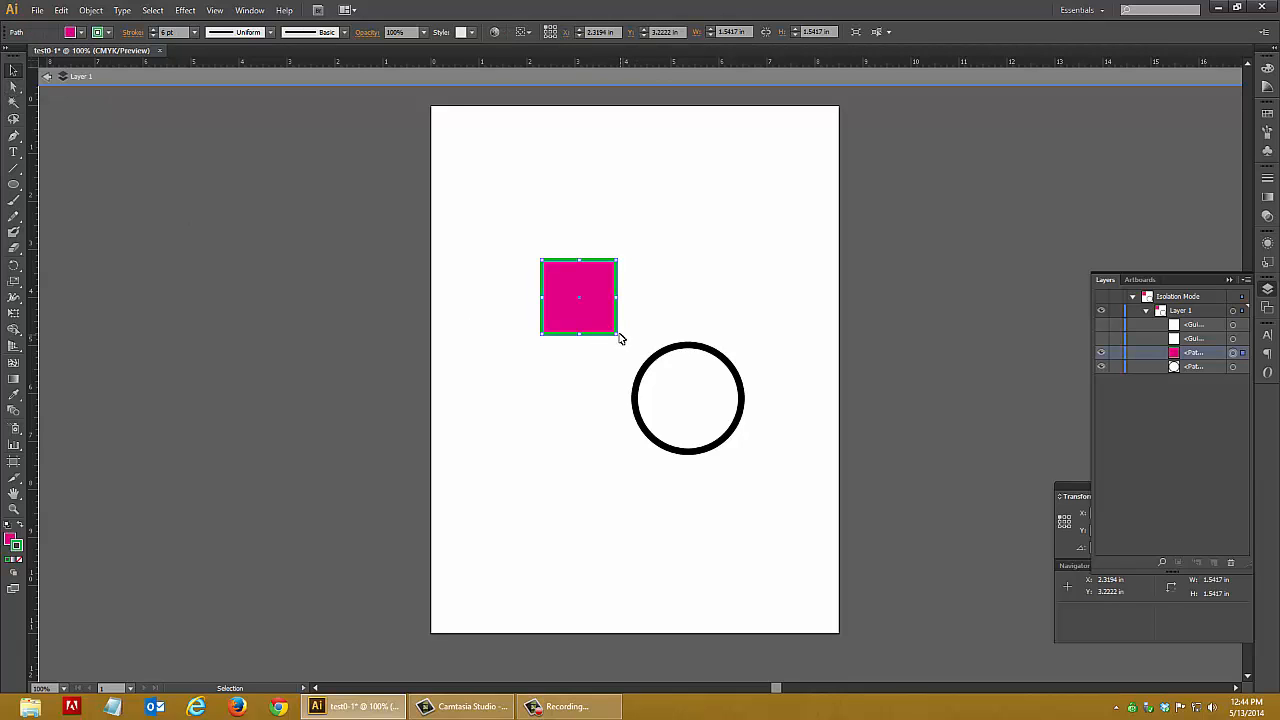
{"action": "left_click", "coordinate": [639, 327]}
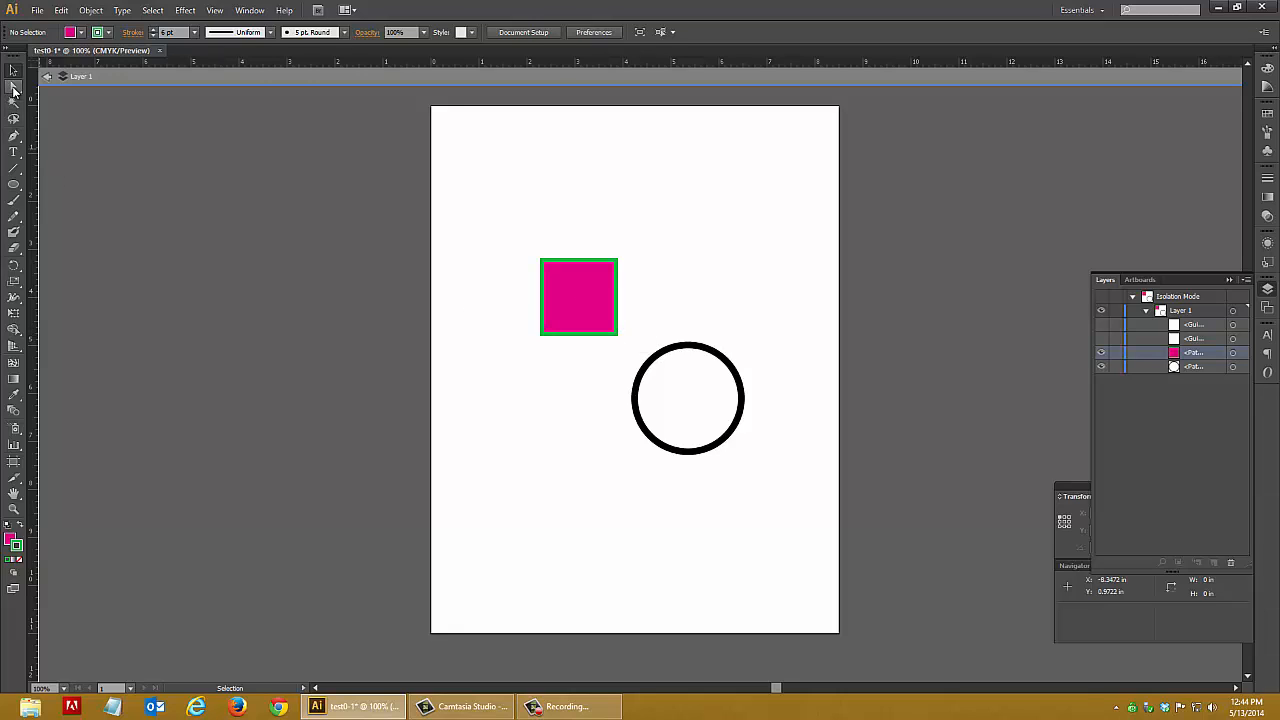
{"action": "left_click", "coordinate": [13, 89]}
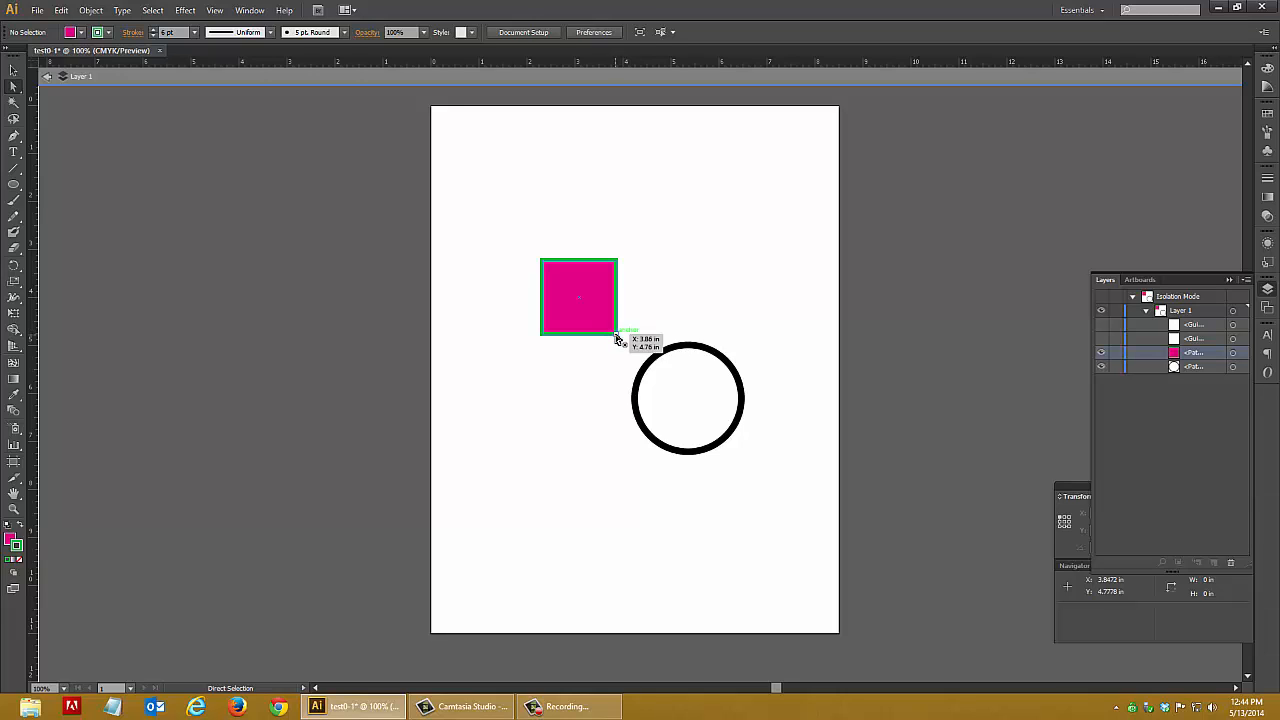
{"action": "left_click_drag", "start_coordinate": [616, 337], "coordinate": [792, 302]}
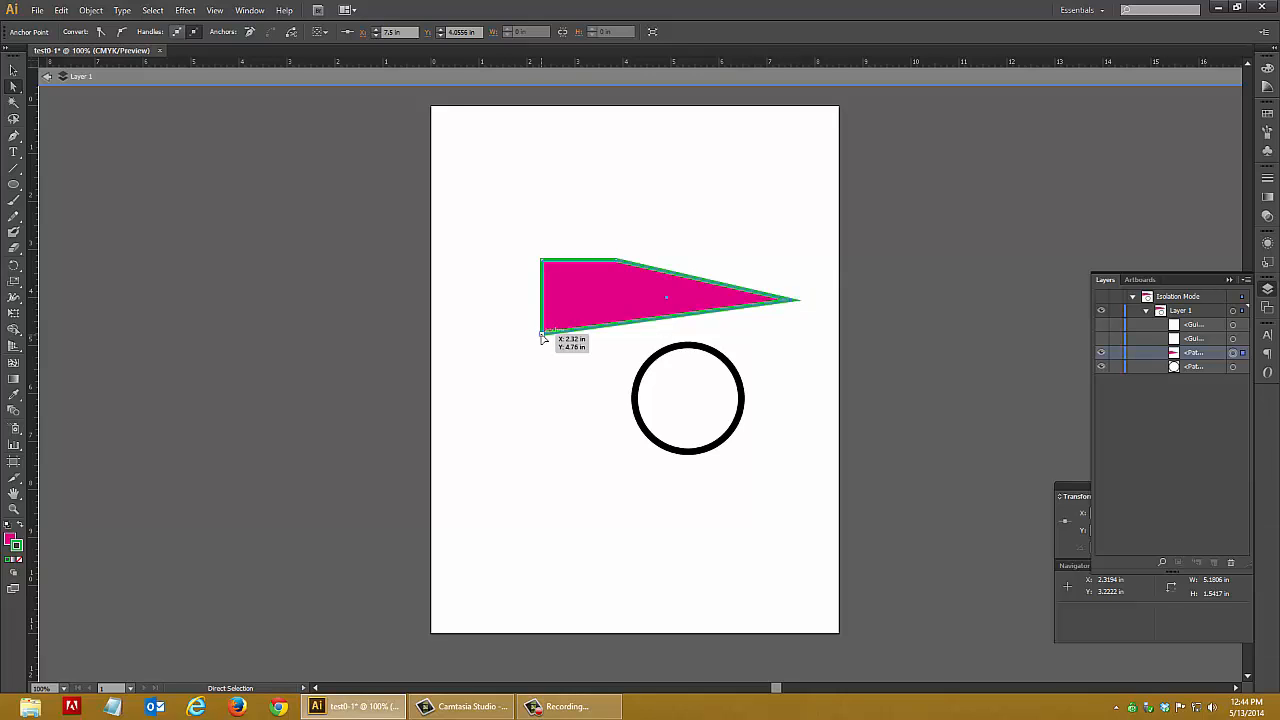
{"action": "left_click_drag", "start_coordinate": [543, 336], "coordinate": [545, 369]}
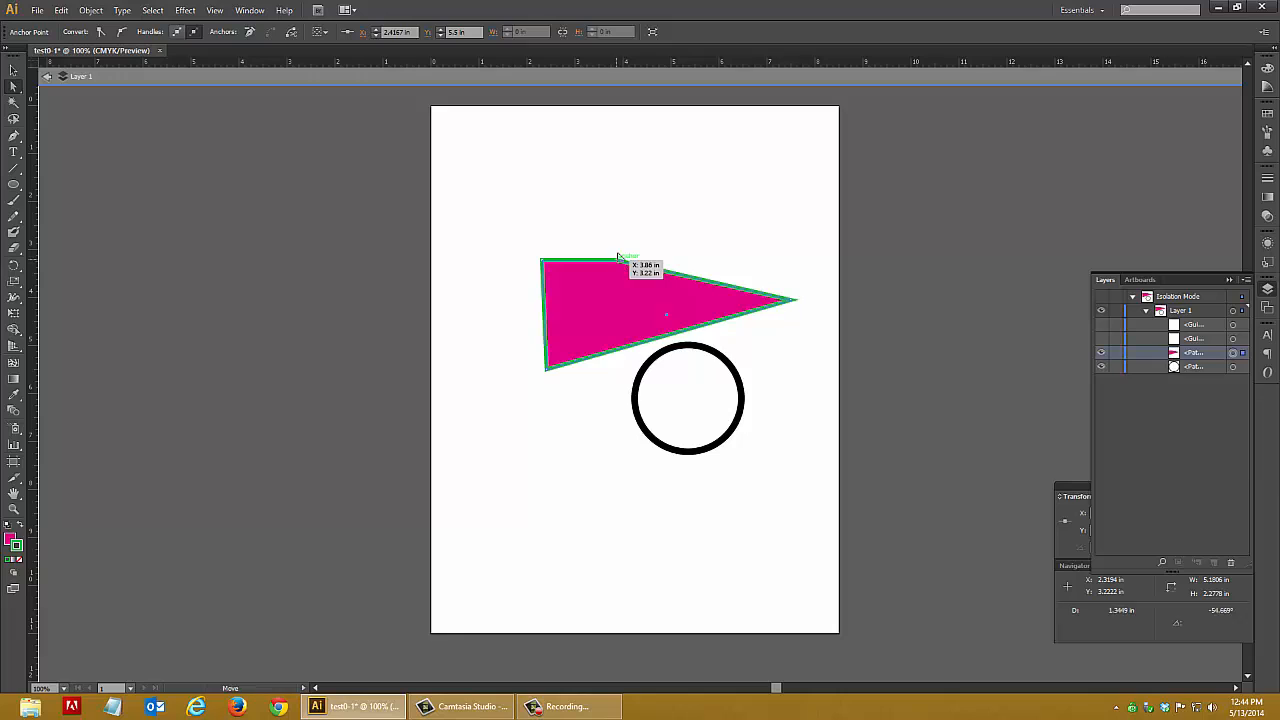
{"action": "left_click_drag", "start_coordinate": [617, 261], "coordinate": [634, 192]}
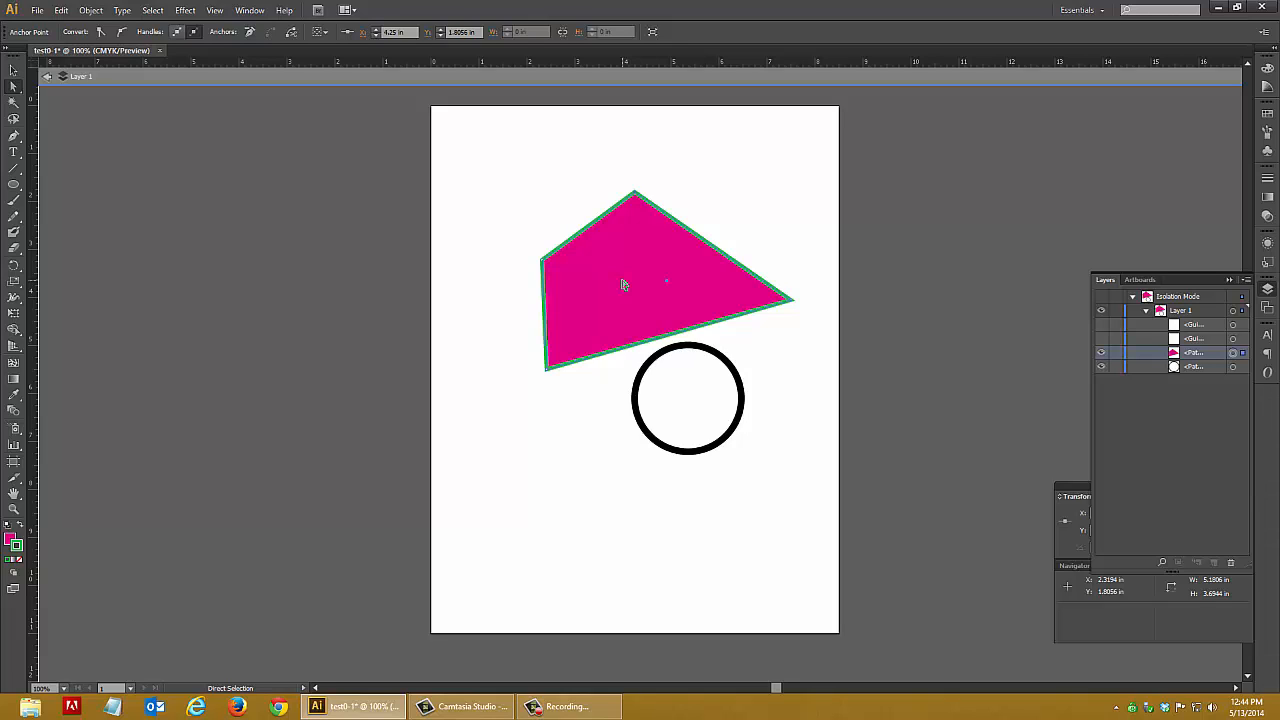
- Exit isolation mode with the Selection tool active, collapse Layer 1's contents, and deselect the magenta shape
{"action": "left_click", "coordinate": [14, 70]}
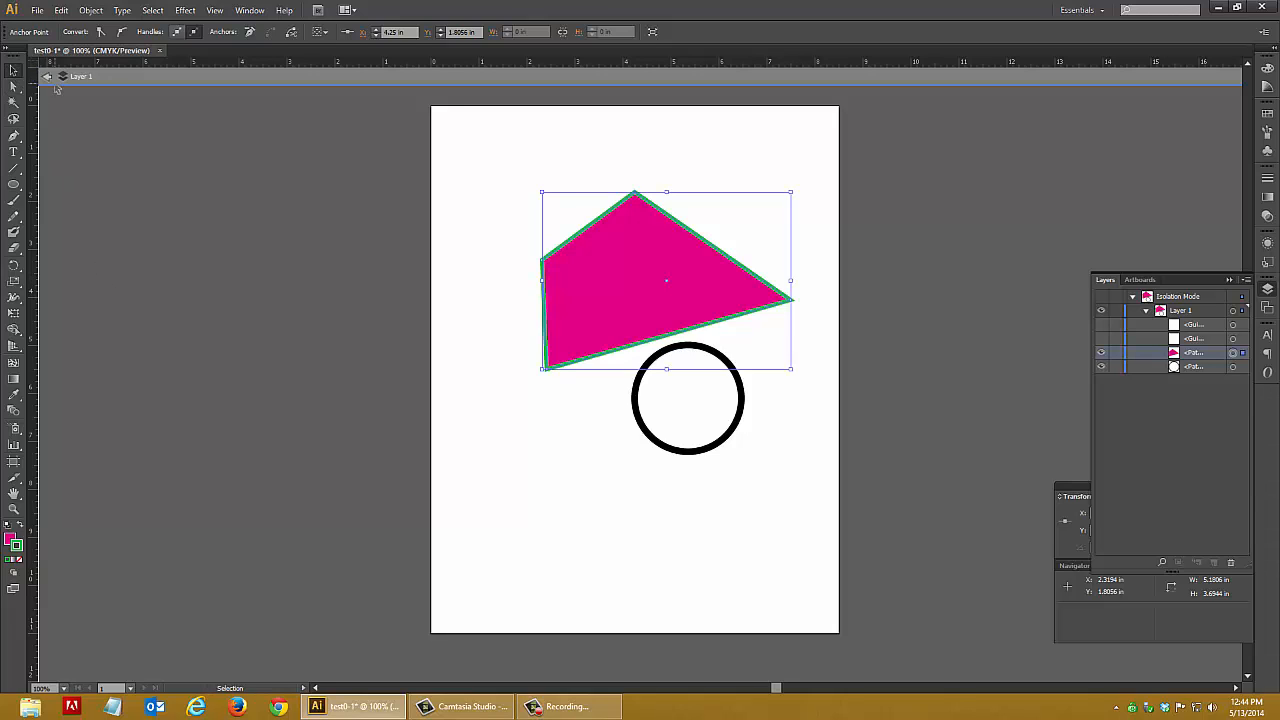
{"action": "left_click", "coordinate": [46, 77]}
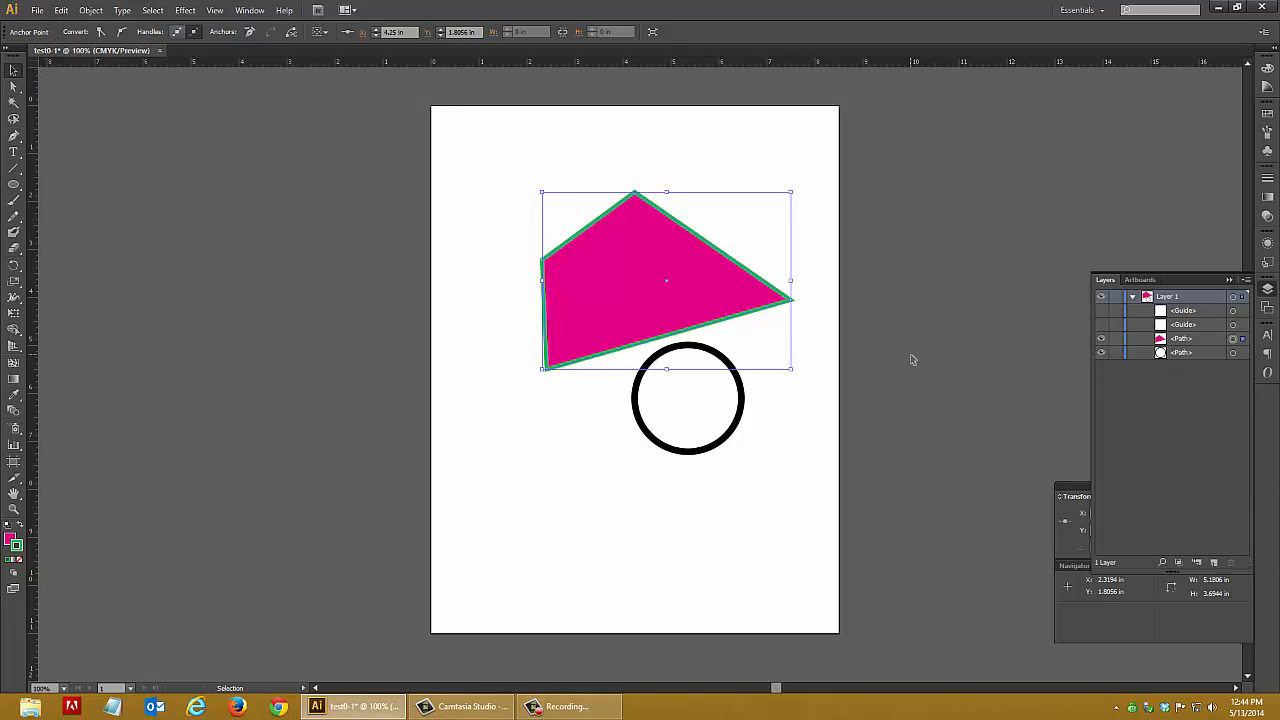
{"action": "left_click", "coordinate": [910, 354]}
{"action": "left_click", "coordinate": [689, 305]}
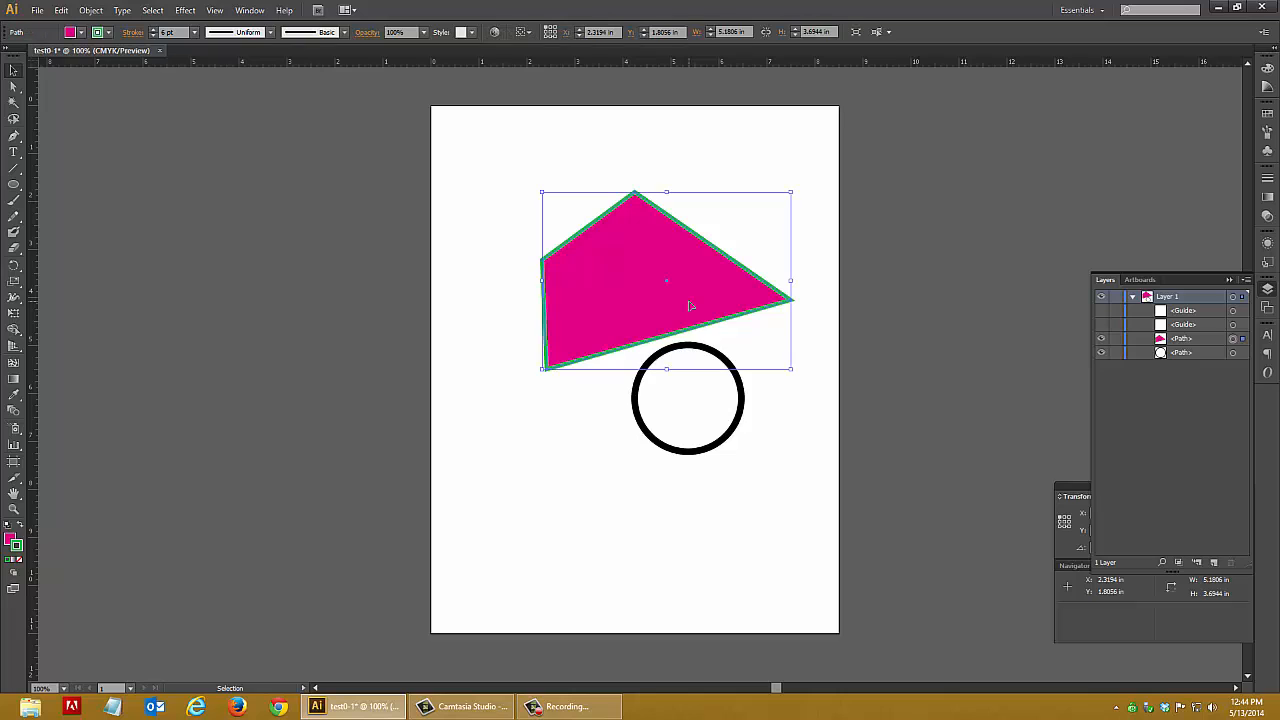
{"action": "left_click", "coordinate": [1132, 297]}
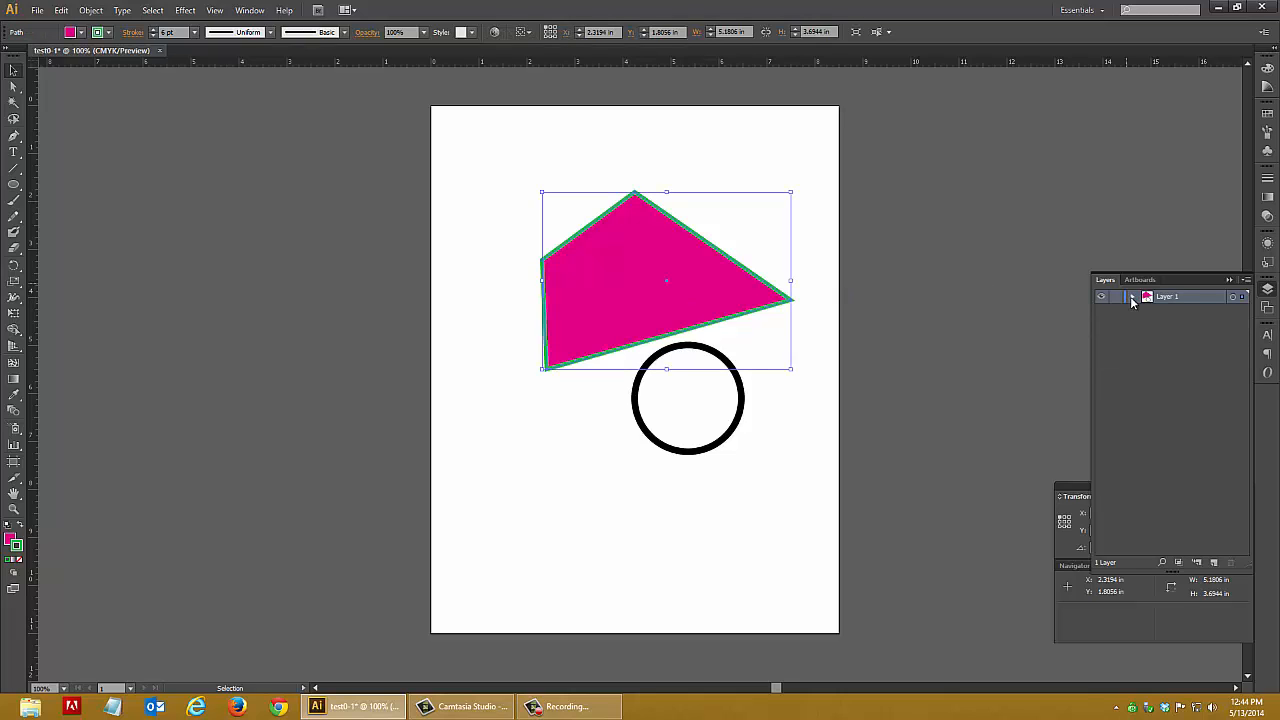
{"action": "left_click", "coordinate": [694, 471]}
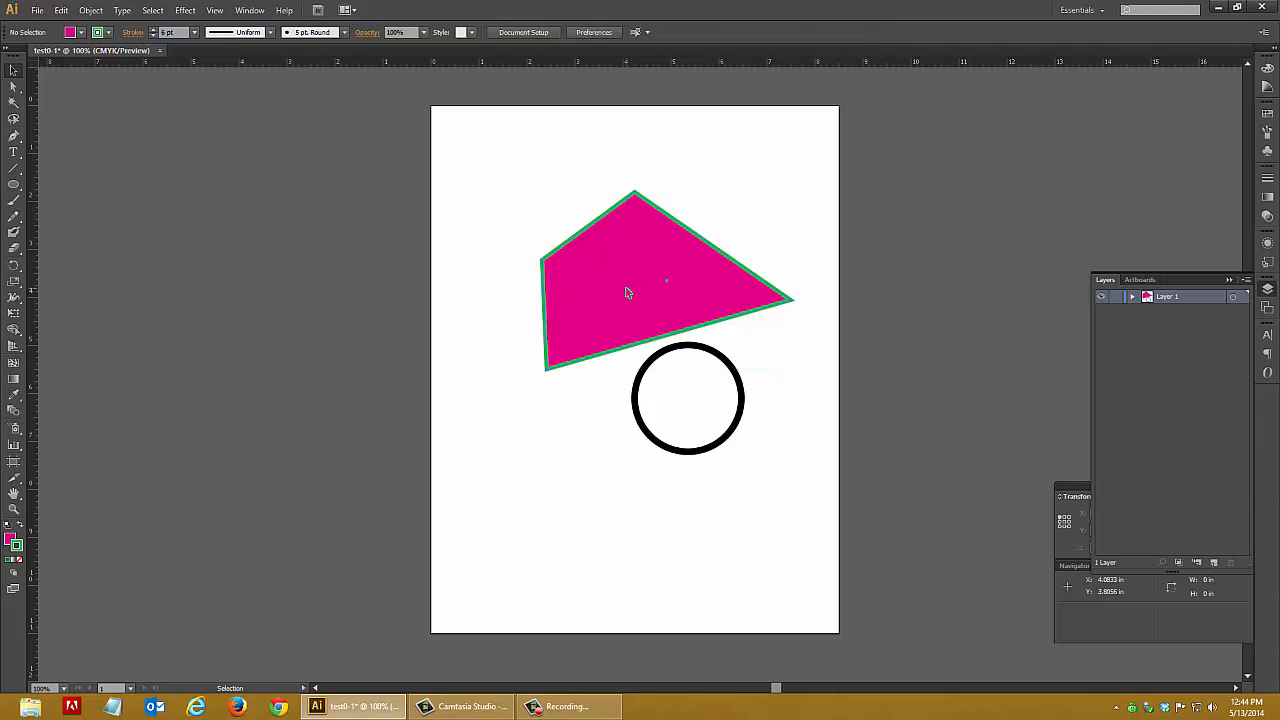
- Move the magenta shape to about X 1.06 in, Y 1.42 in, and the circle to about X 3.27 in, Y 5.24 in
{"action": "left_click_drag", "start_coordinate": [626, 292], "coordinate": [566, 274]}
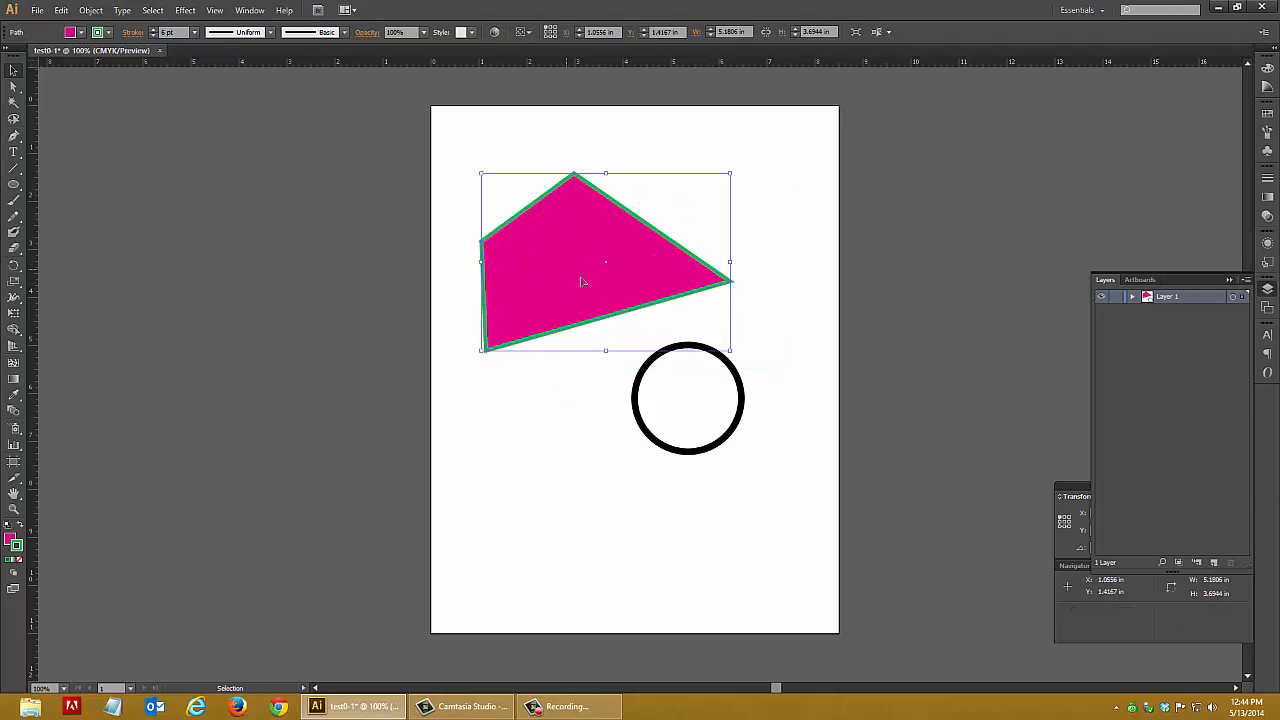
{"action": "left_click", "coordinate": [741, 402]}
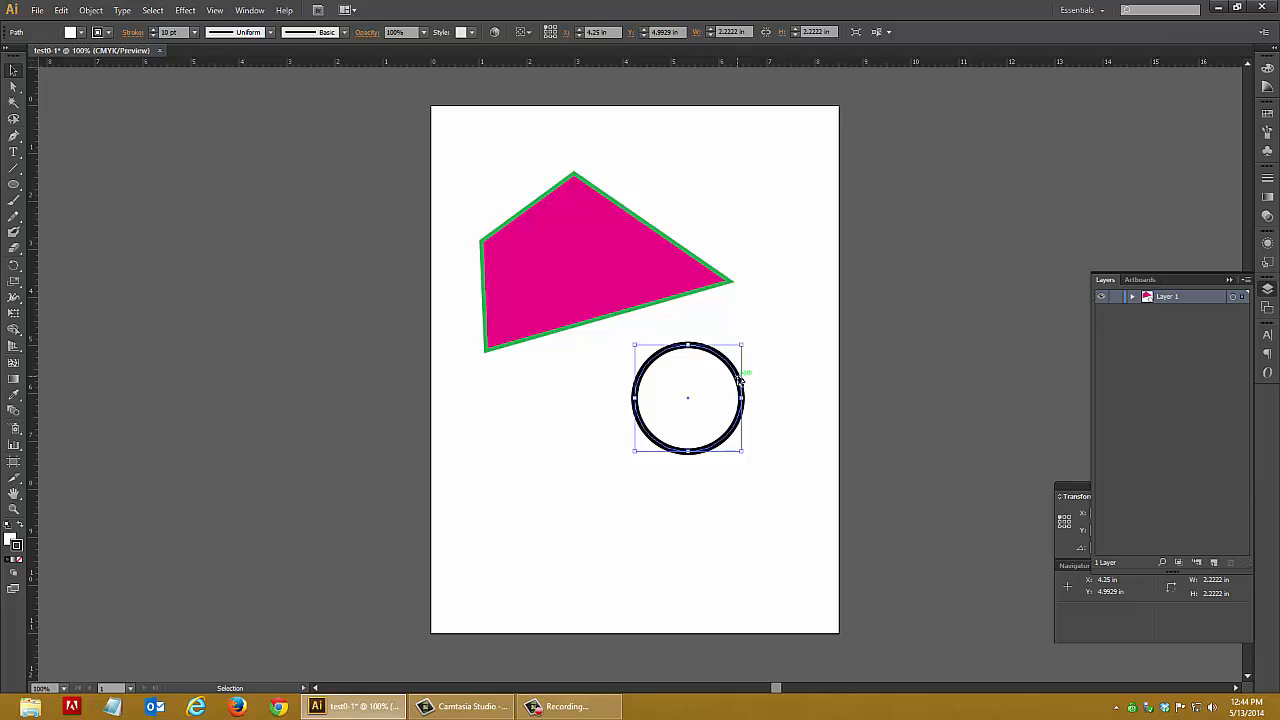
{"action": "left_click_drag", "start_coordinate": [740, 378], "coordinate": [693, 392]}
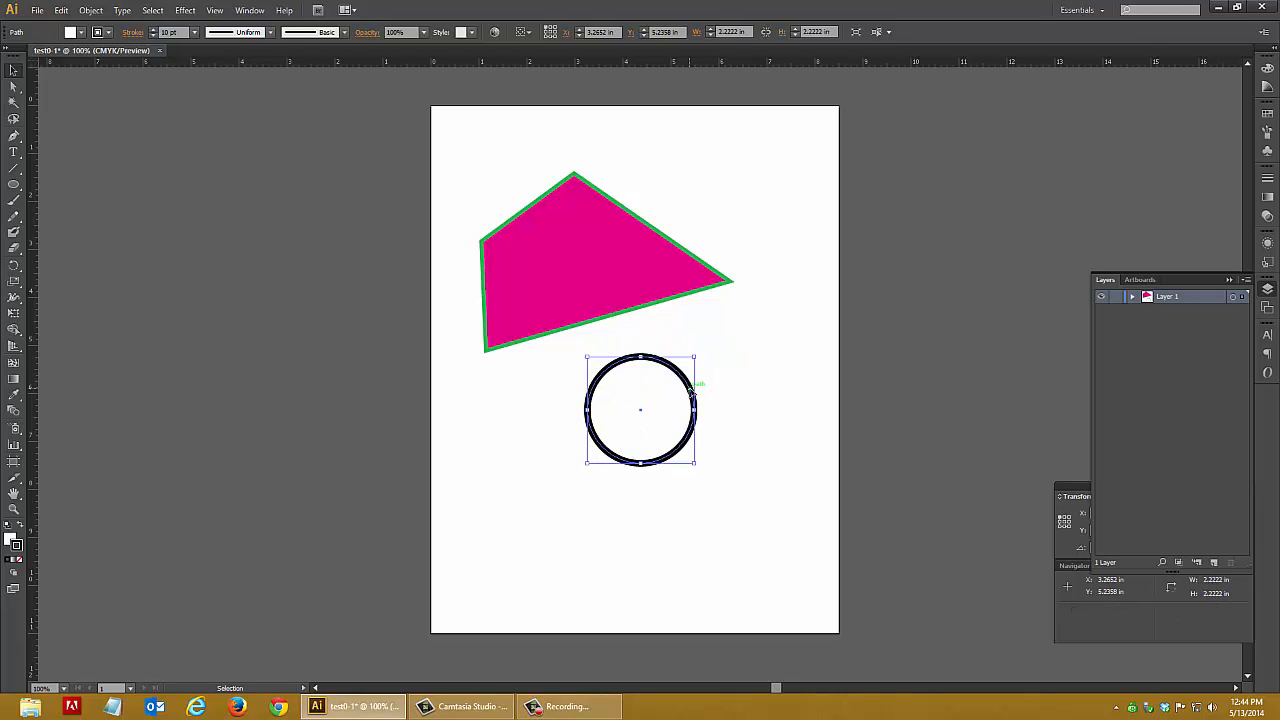